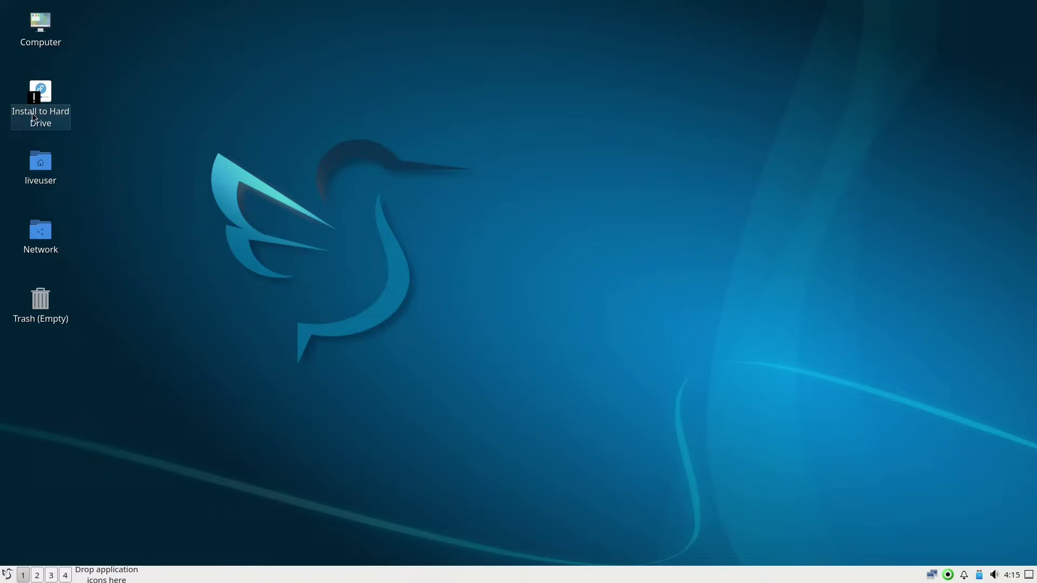
Launch Install to Hard Drive and start the Fedora 40 installer in English (United States)
{"action": "double_click", "coordinate": [41, 102]}
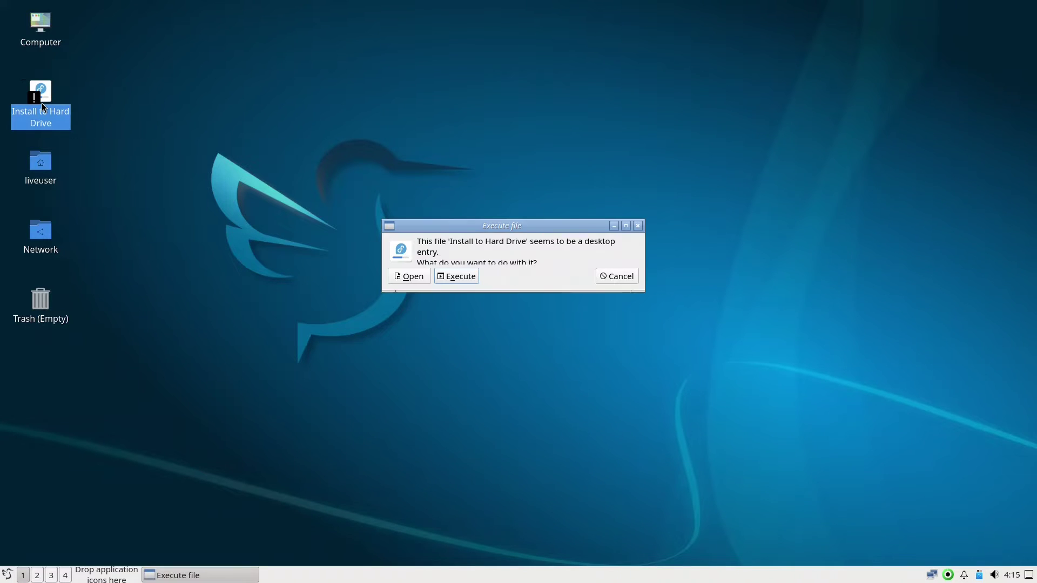
{"action": "left_click", "coordinate": [464, 279]}
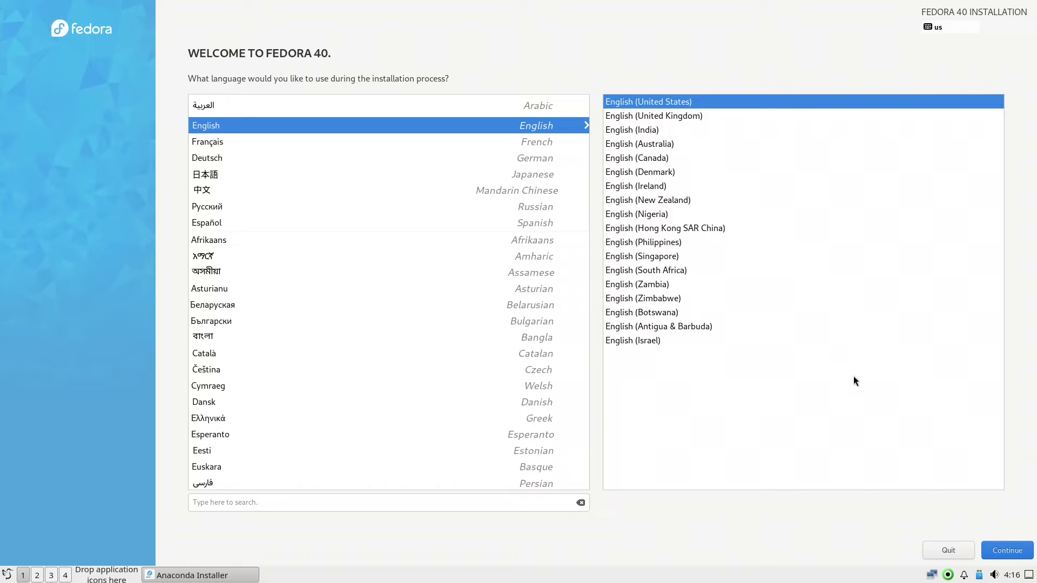
{"action": "left_click", "coordinate": [1008, 550]}
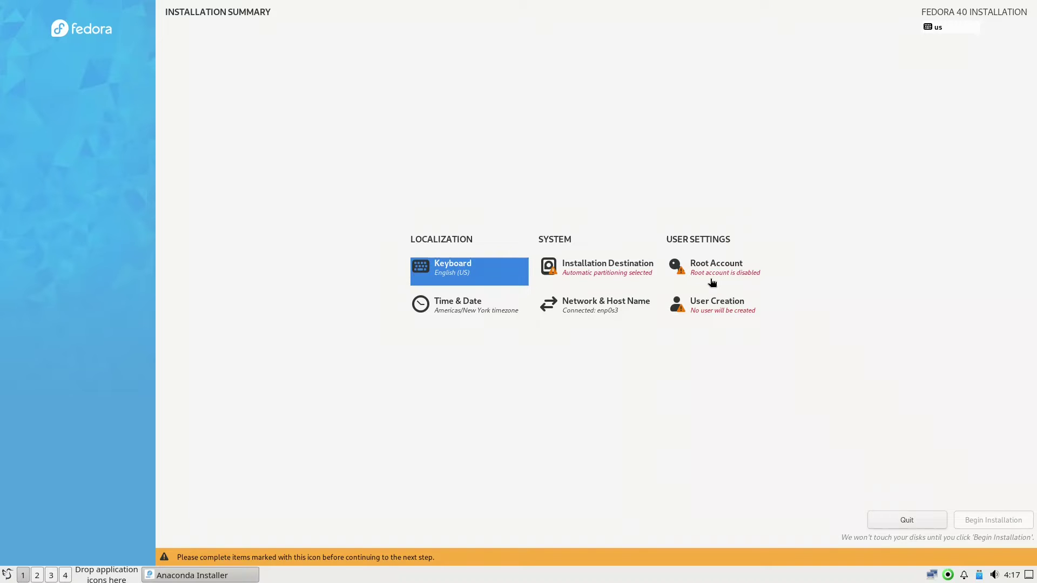
Pick the 22.8 GiB VBOX disk with automatic partitioning as the installation destination
{"action": "left_click", "coordinate": [588, 267]}
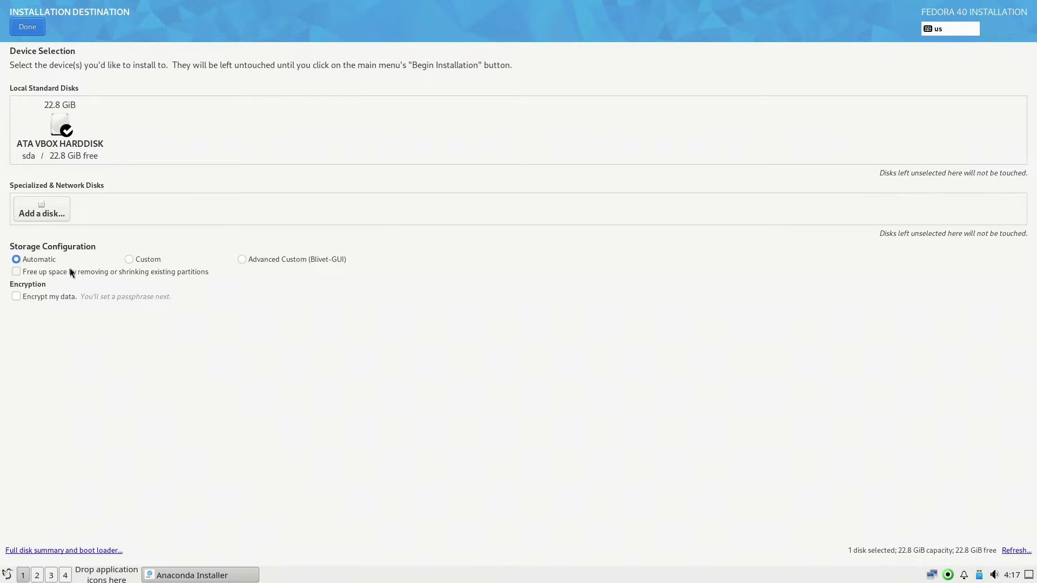
{"action": "left_click", "coordinate": [28, 25]}
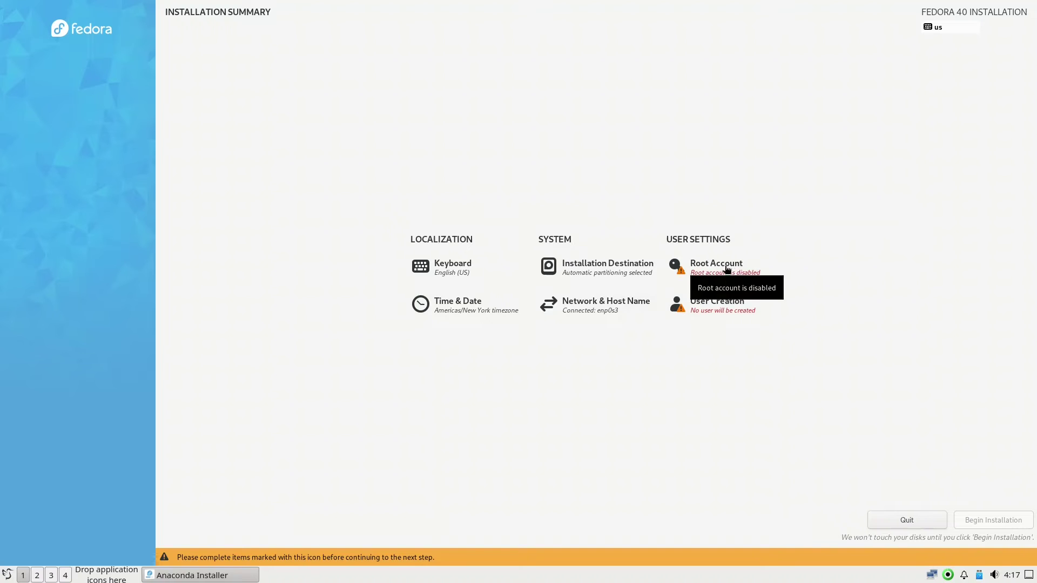
Leave root disabled and create user 'fedora40' with a short password, accepting the weak-password warning
{"action": "left_click", "coordinate": [714, 263]}
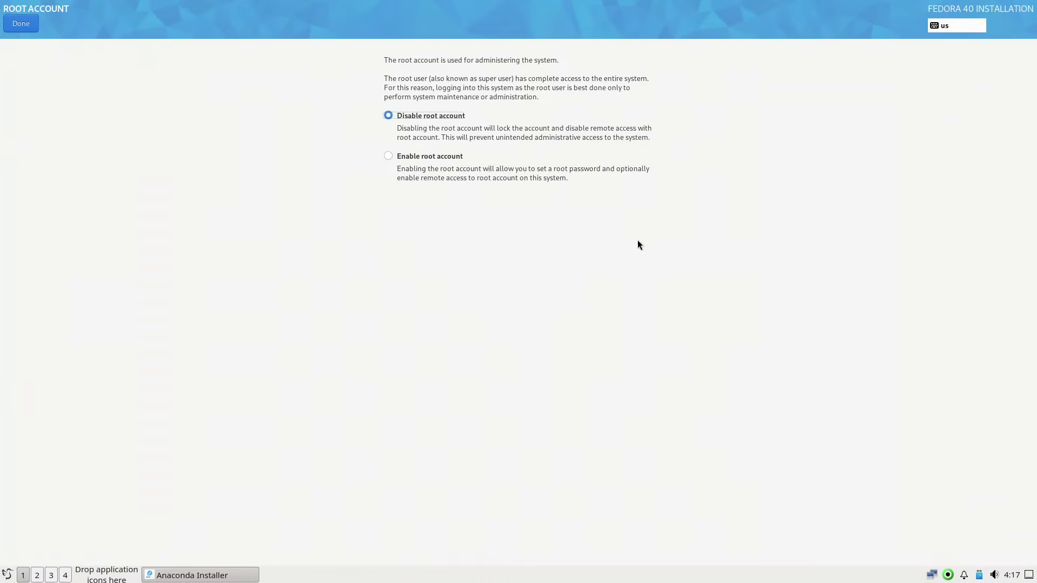
{"action": "left_click", "coordinate": [20, 21]}
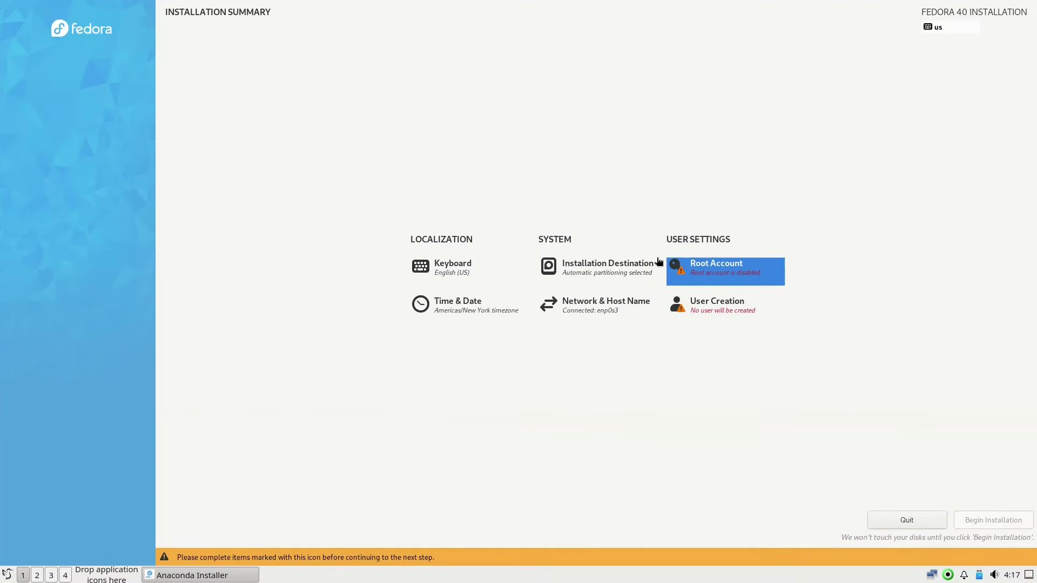
{"action": "left_click", "coordinate": [711, 310]}
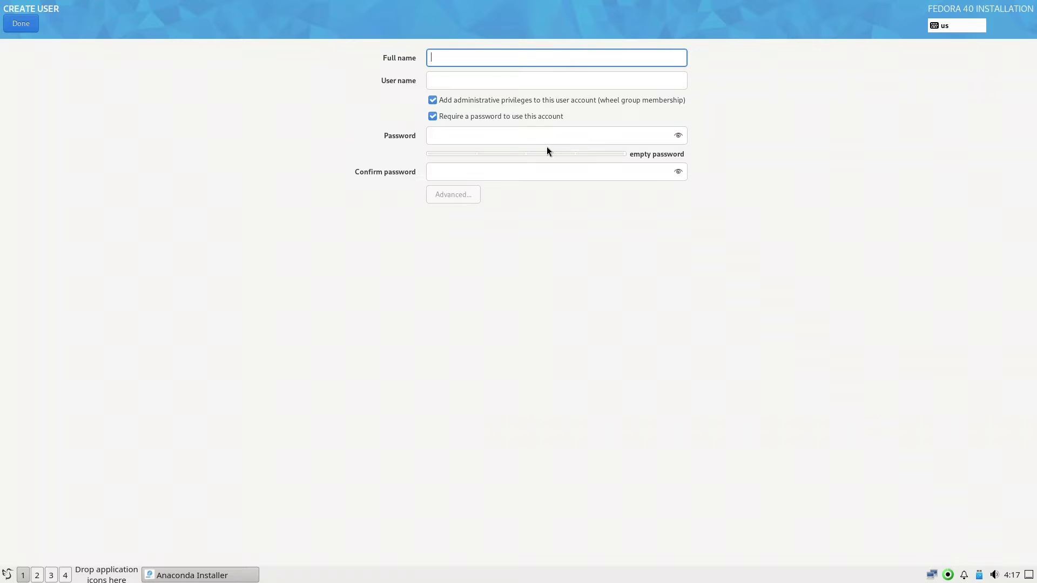
{"action": "type", "text": "fedor"}
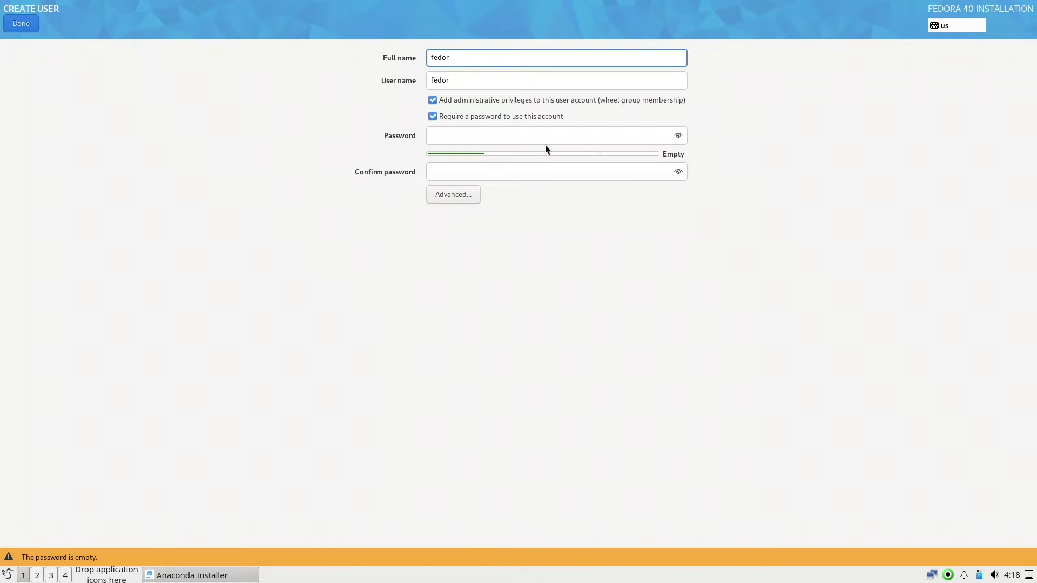
{"action": "type", "text": "a40"}
{"action": "key", "text": "Tab"}
{"action": "key", "text": "Tab"}
{"action": "key", "text": "Tab"}
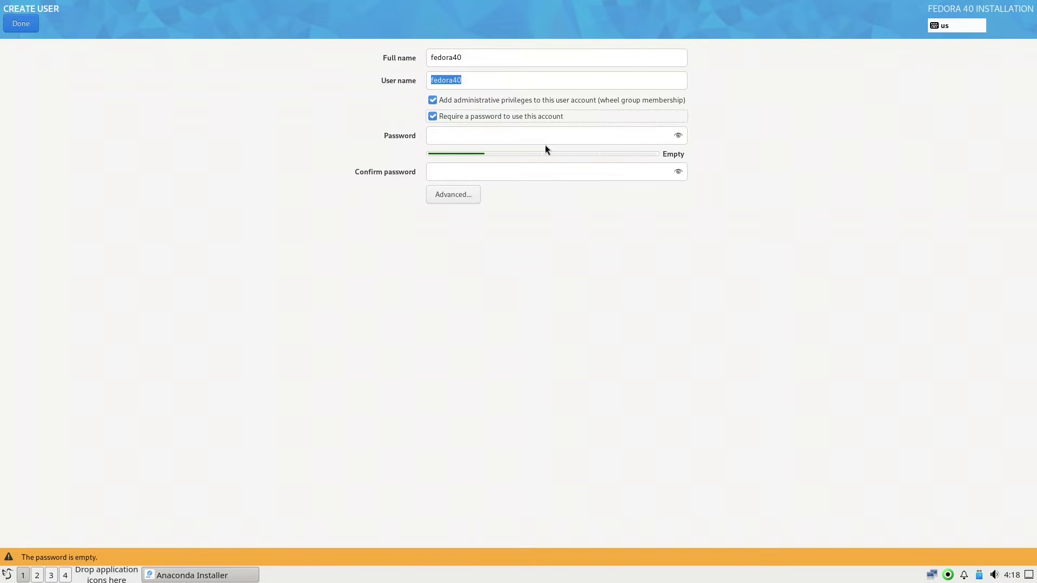
{"action": "left_click", "coordinate": [457, 133]}
{"action": "type", "text": "a"}
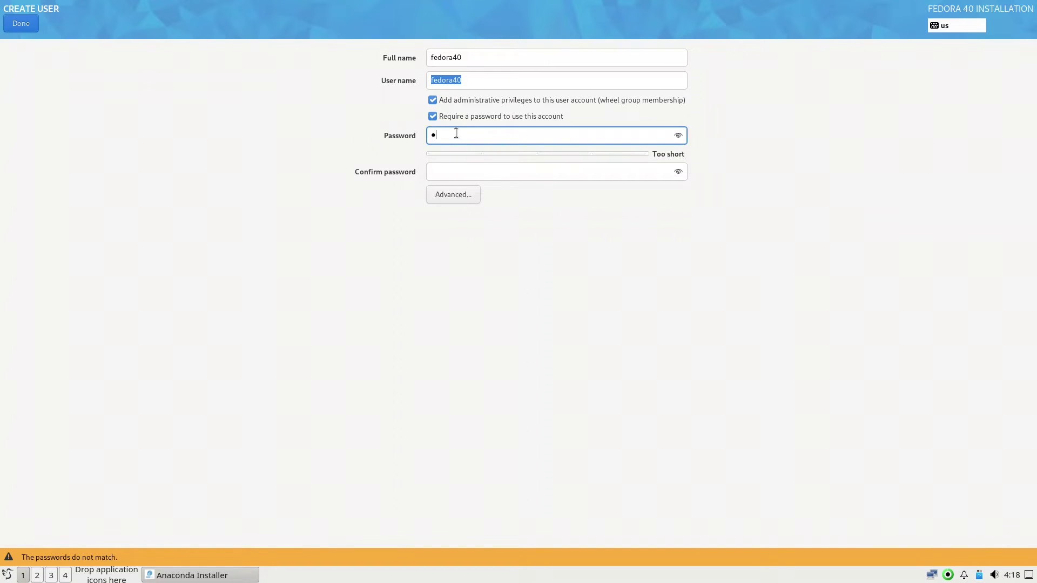
{"action": "left_click", "coordinate": [453, 169]}
{"action": "type", "text": "a"}
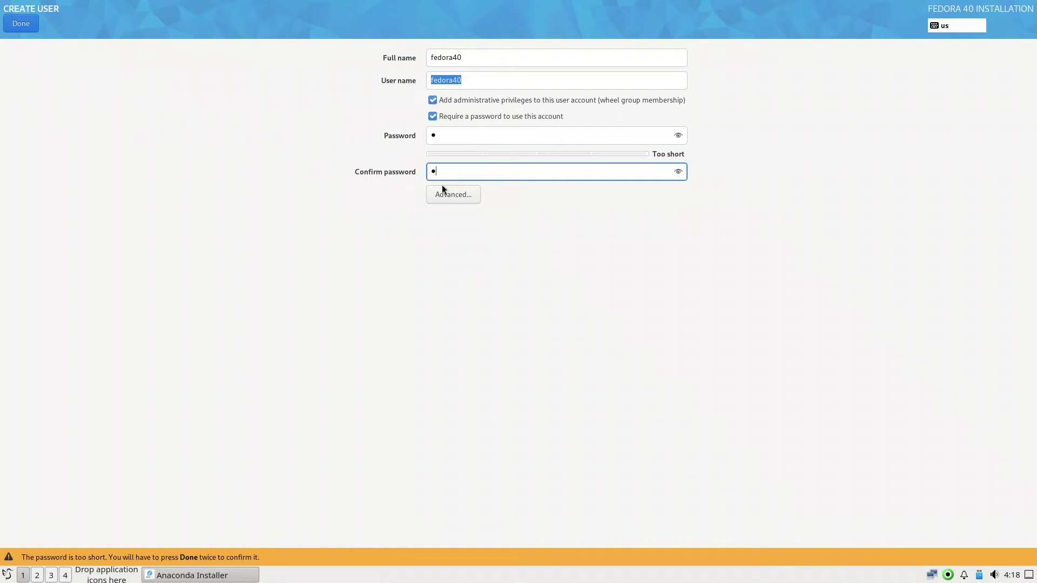
{"action": "left_click", "coordinate": [21, 23]}
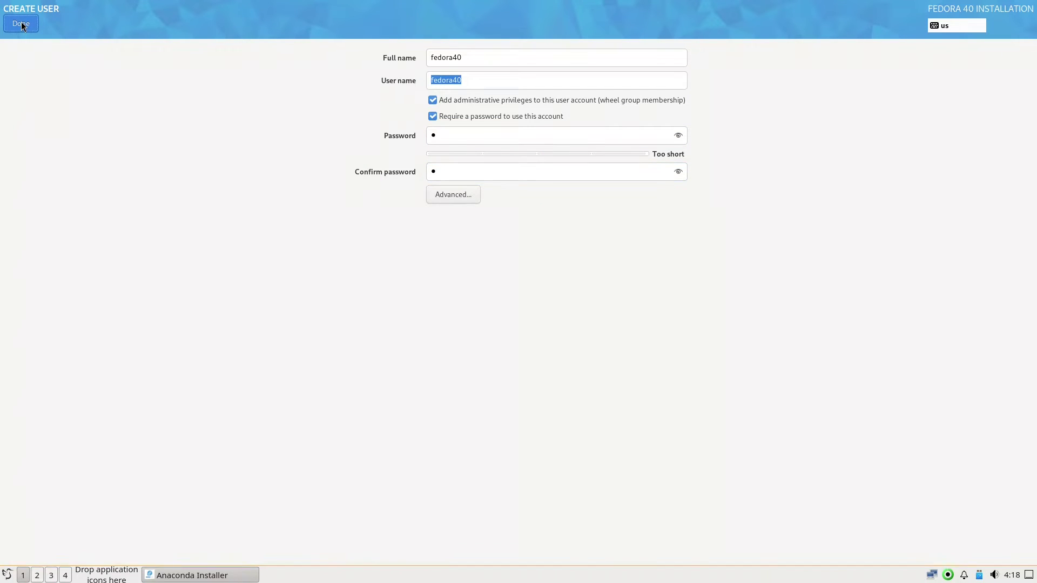
{"action": "left_click", "coordinate": [21, 24]}
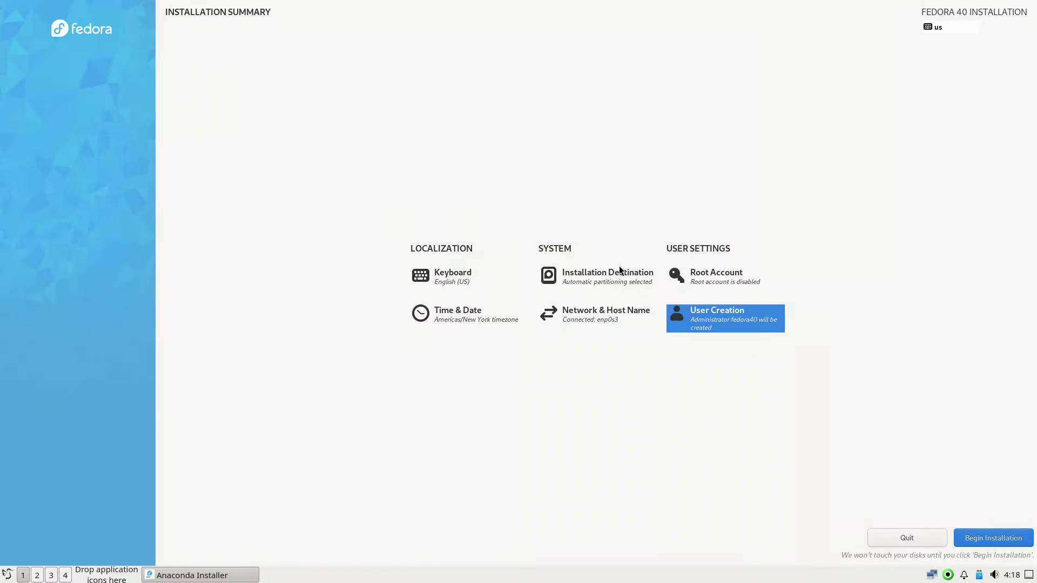
Enable the root account with a short password, then begin installing Fedora 40
{"action": "left_click", "coordinate": [722, 278]}
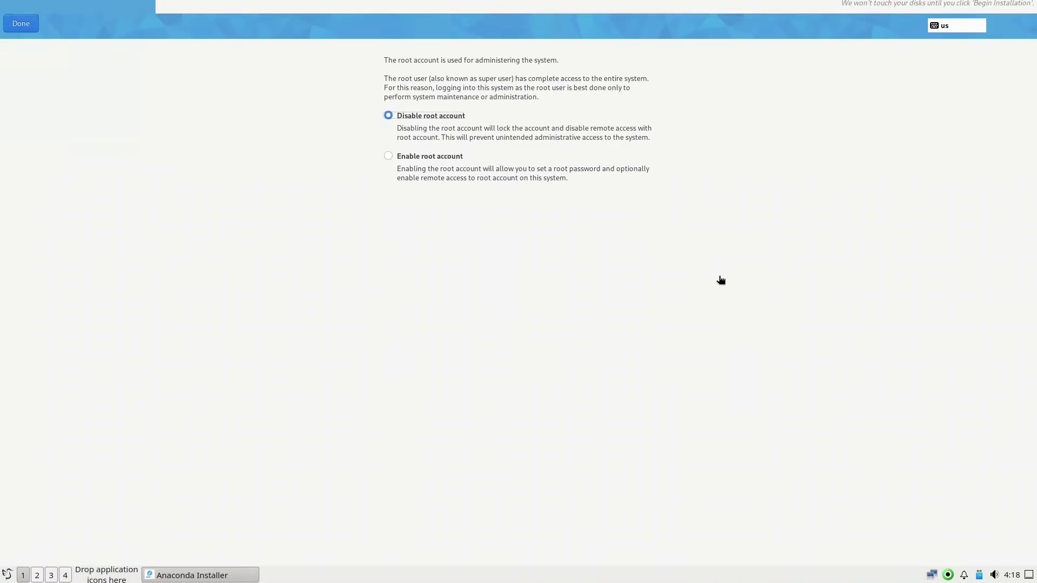
{"action": "left_click", "coordinate": [388, 156]}
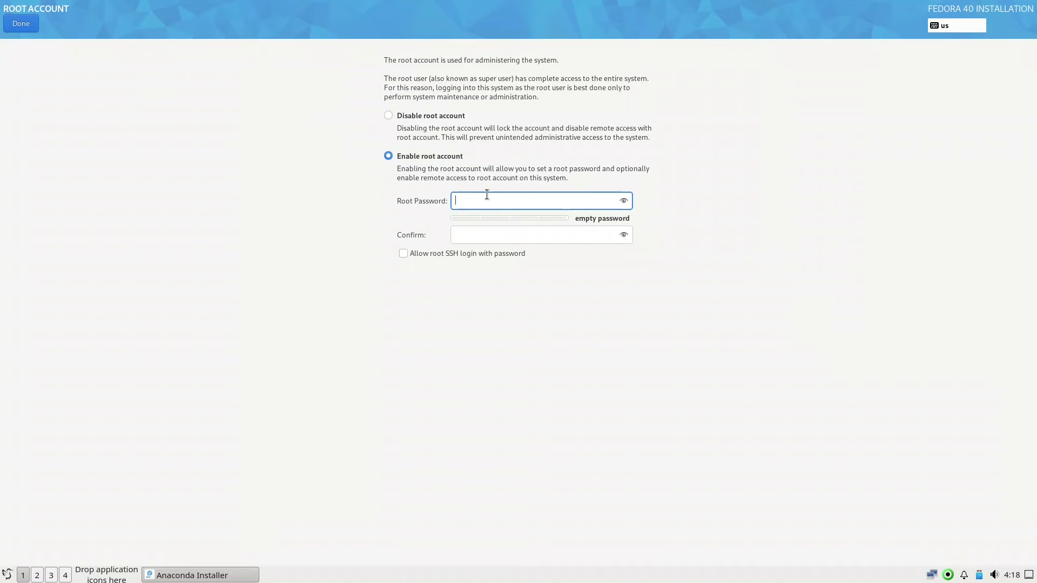
{"action": "type", "text": "aa"}
{"action": "left_click", "coordinate": [479, 233]}
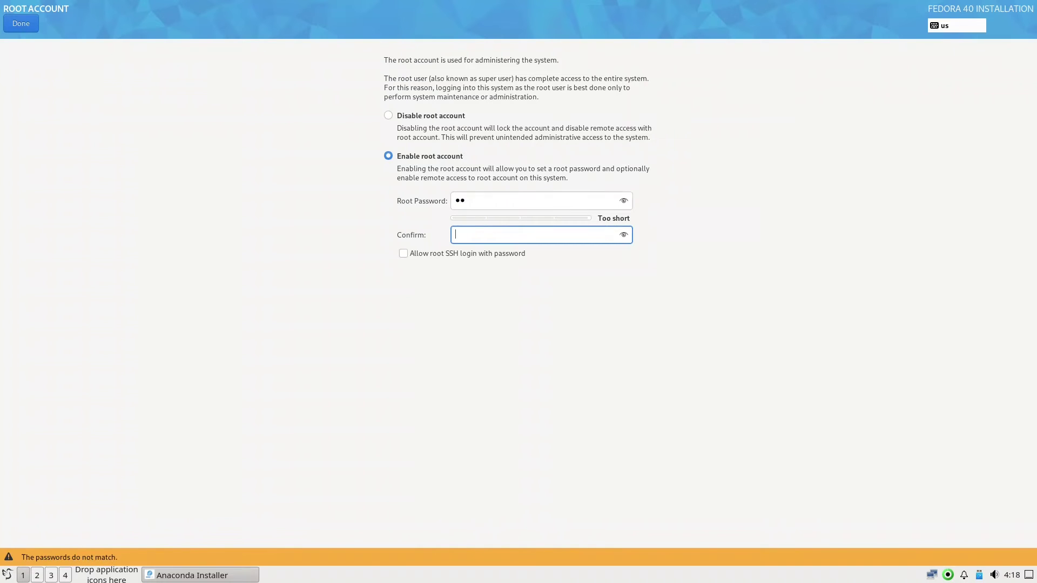
{"action": "type", "text": "aa"}
{"action": "left_click", "coordinate": [23, 25]}
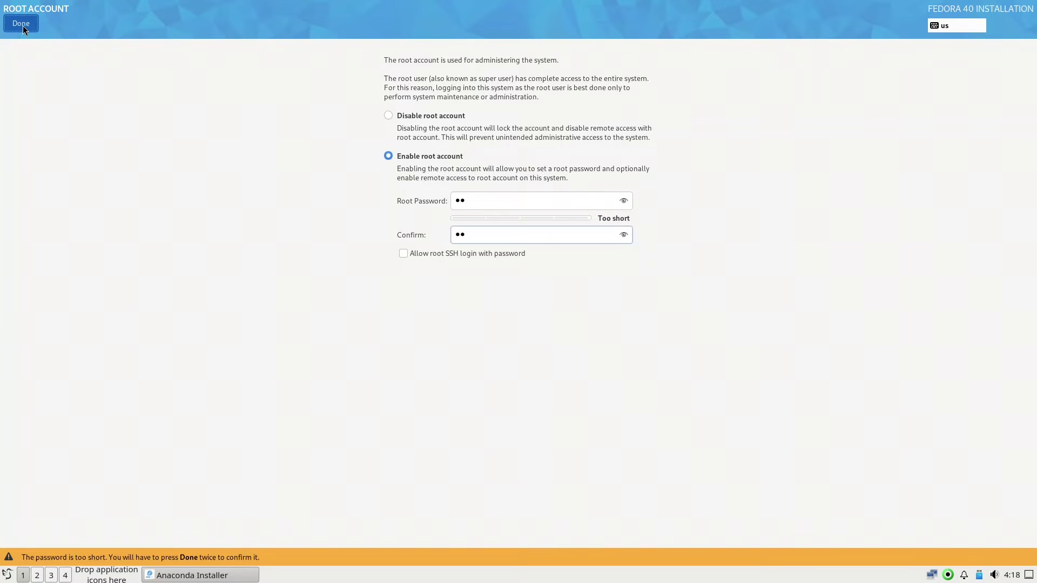
{"action": "left_click", "coordinate": [23, 25]}
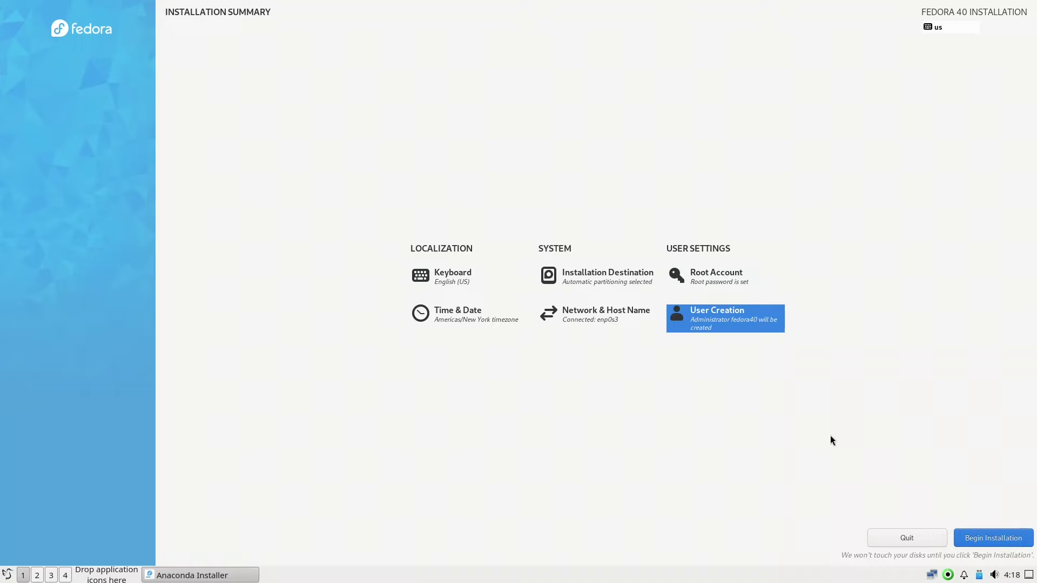
{"action": "left_click", "coordinate": [997, 545]}
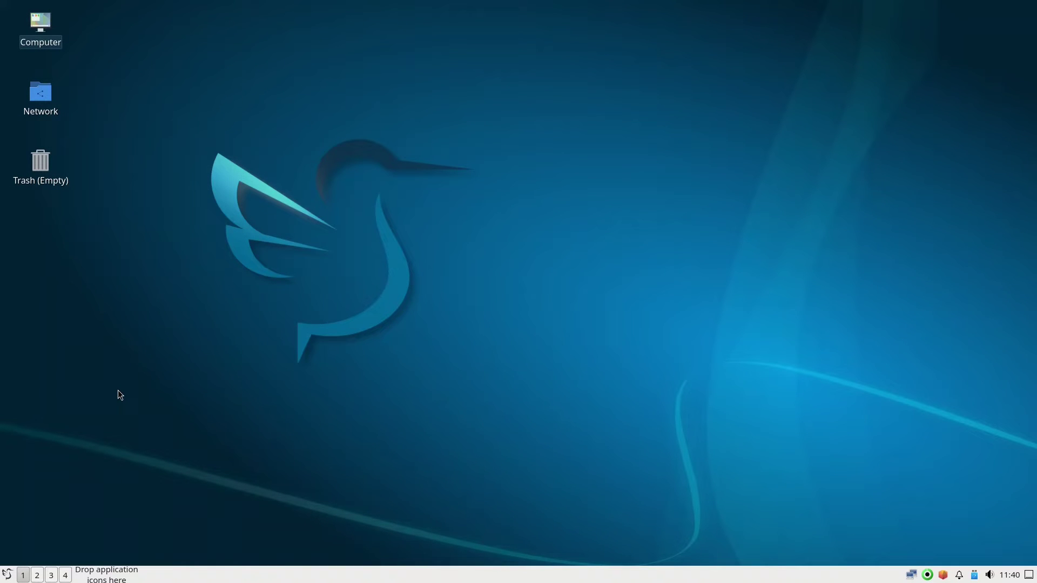
{"action": "left_click", "coordinate": [7, 572]}
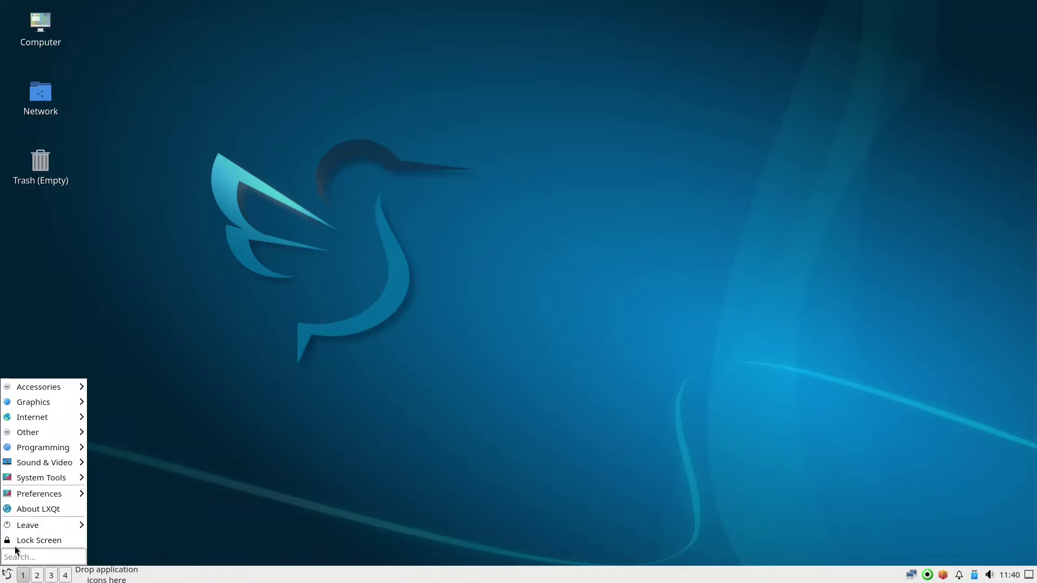
{"action": "mouse_move", "coordinate": [53, 392]}
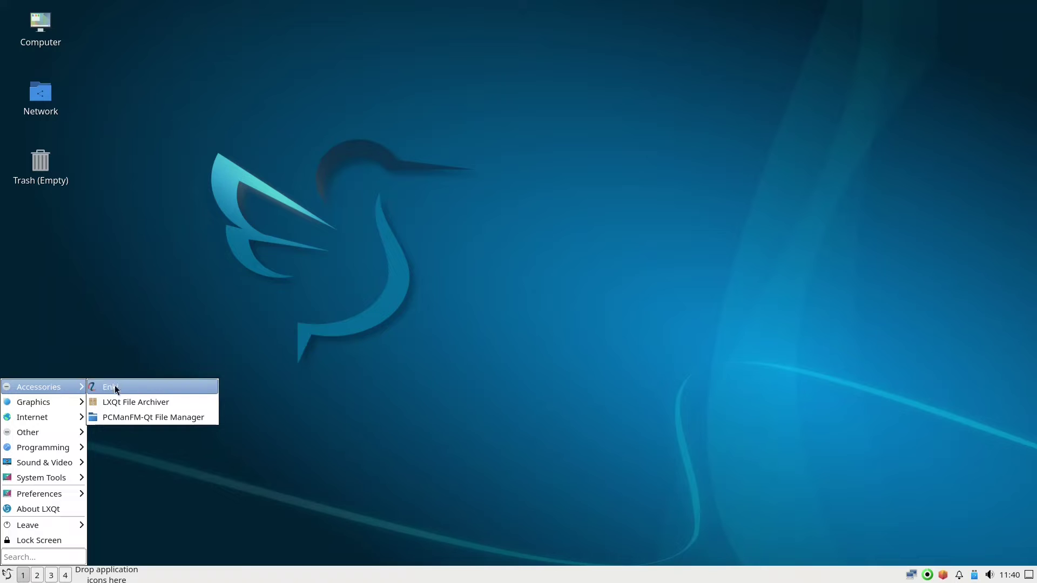
{"action": "left_click", "coordinate": [151, 389]}
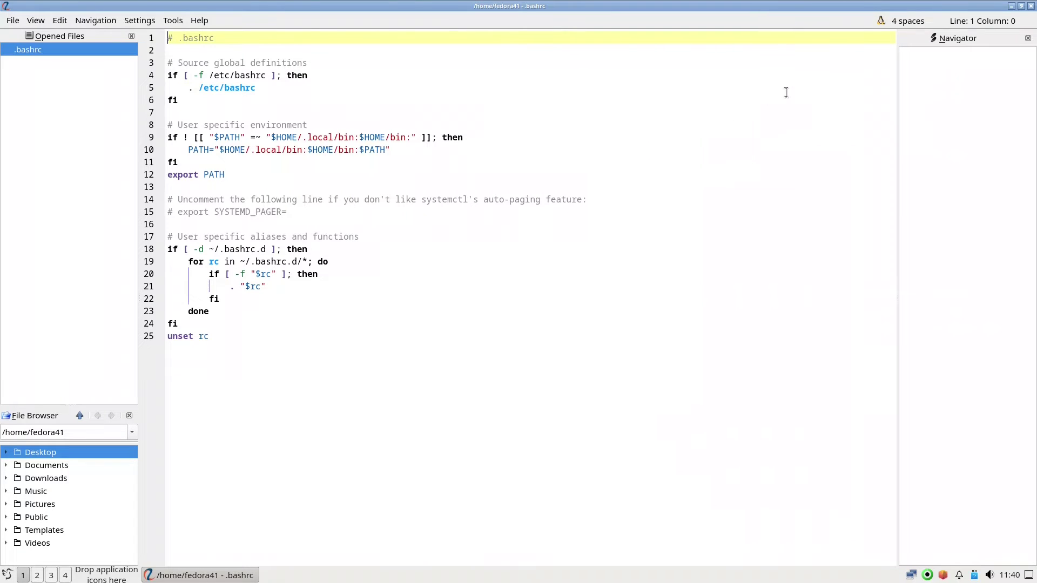
{"action": "left_click", "coordinate": [1032, 7]}
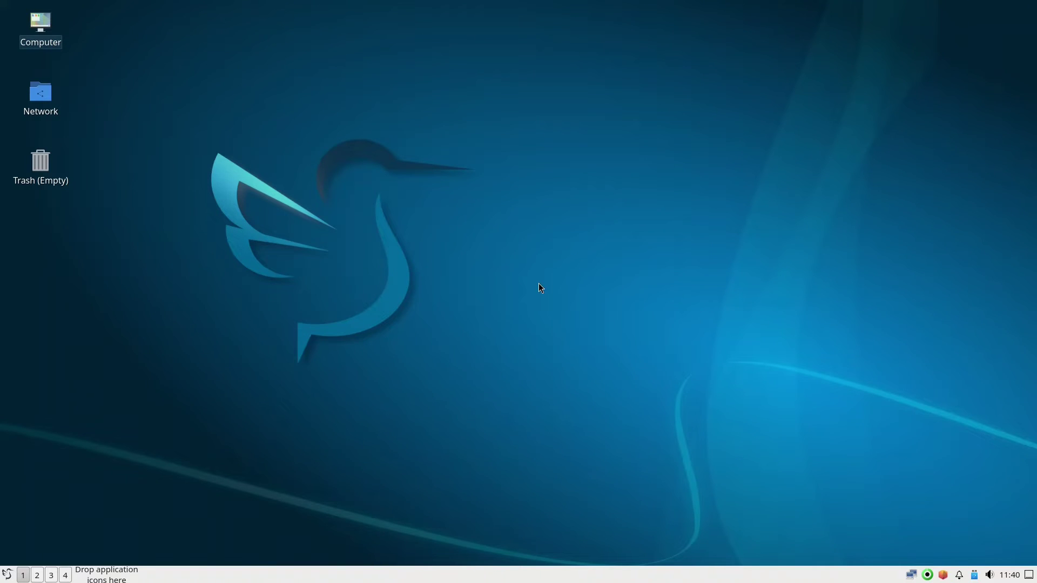
Open PCManFM-Qt on the home folder, close it, then bring up the Internet applications list
{"action": "left_click", "coordinate": [6, 575]}
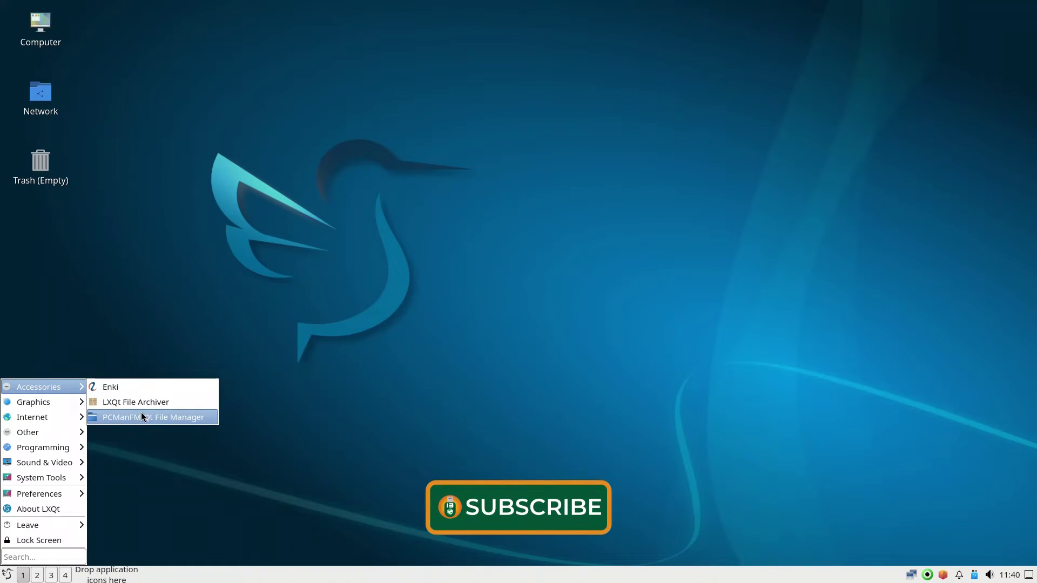
{"action": "left_click", "coordinate": [154, 417]}
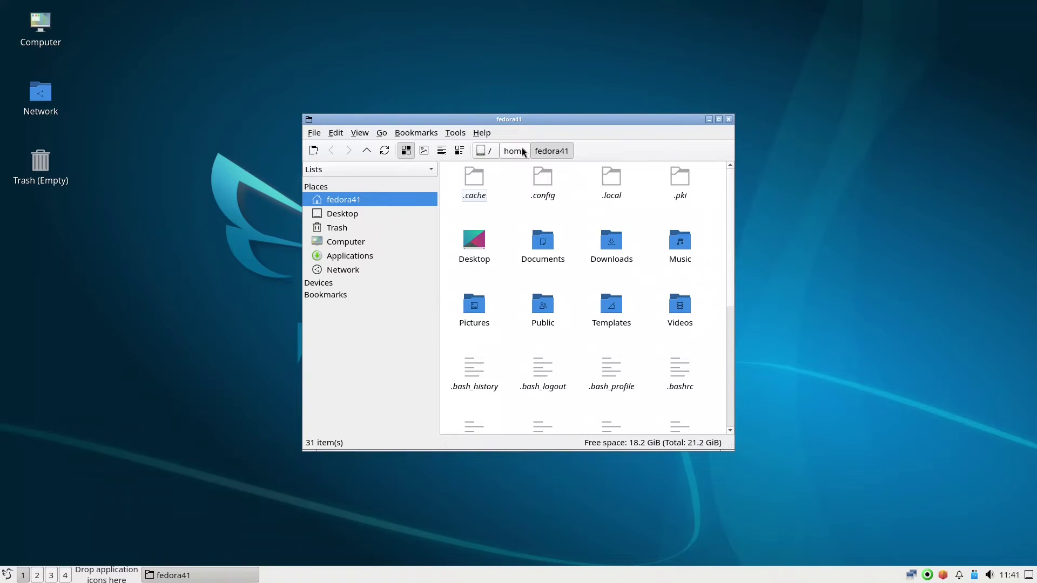
{"action": "left_click", "coordinate": [729, 120]}
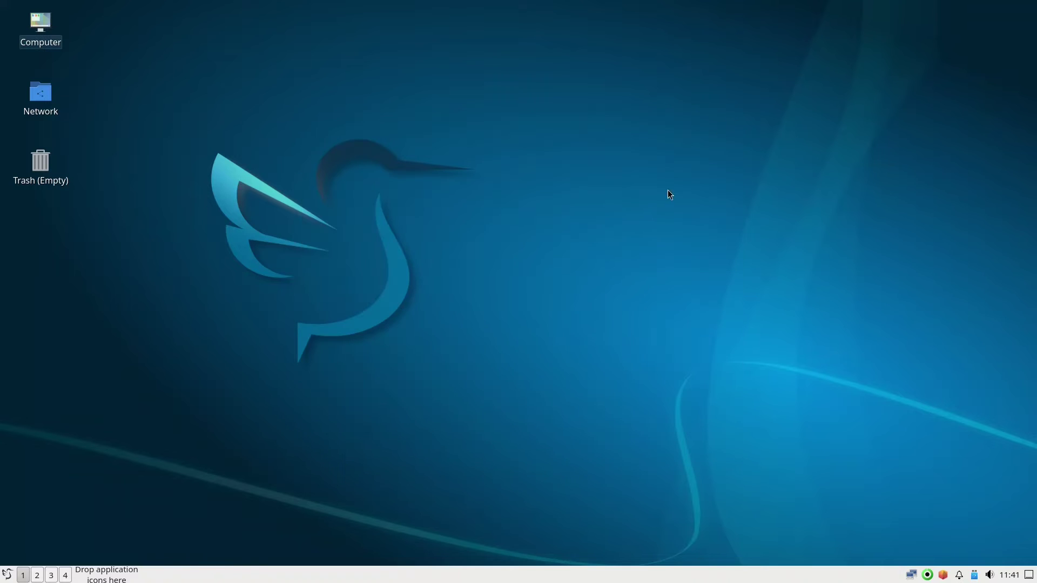
{"action": "left_click", "coordinate": [7, 575]}
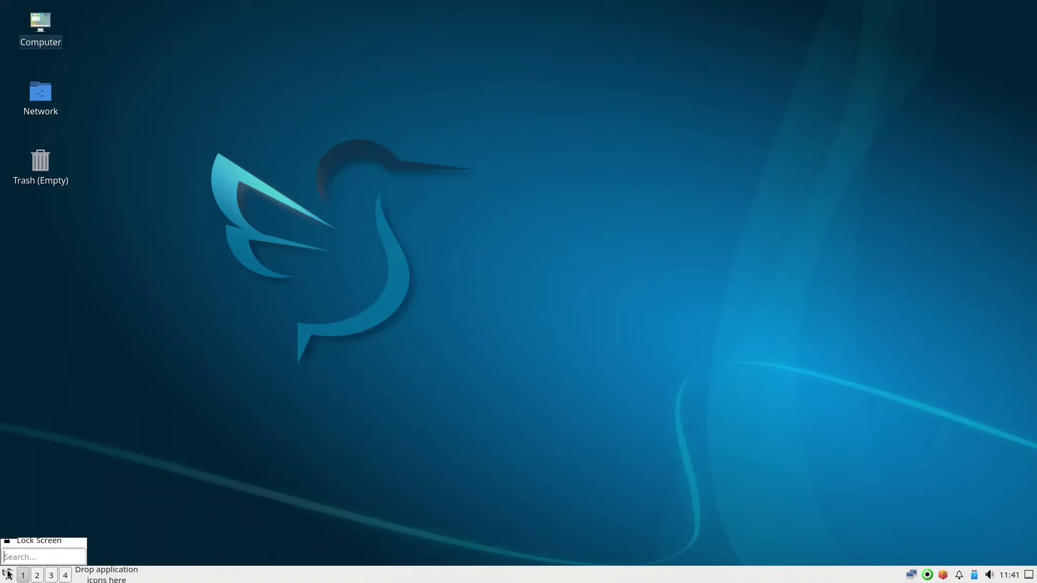
{"action": "mouse_move", "coordinate": [74, 422]}
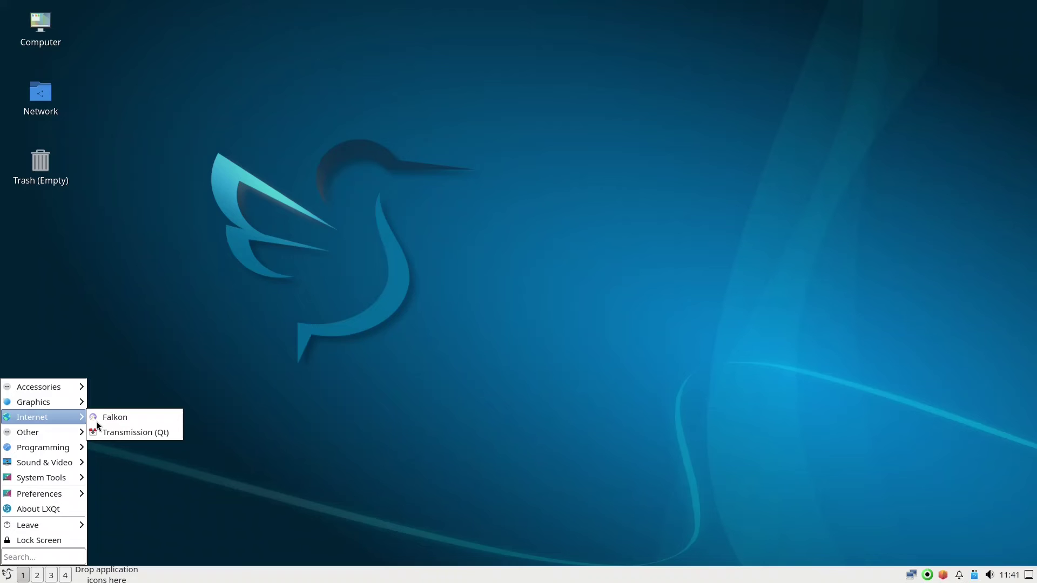
Launch Falkon and skim the guide's opening post-install sections on DNF optimization and codecs
{"action": "left_click", "coordinate": [154, 418]}
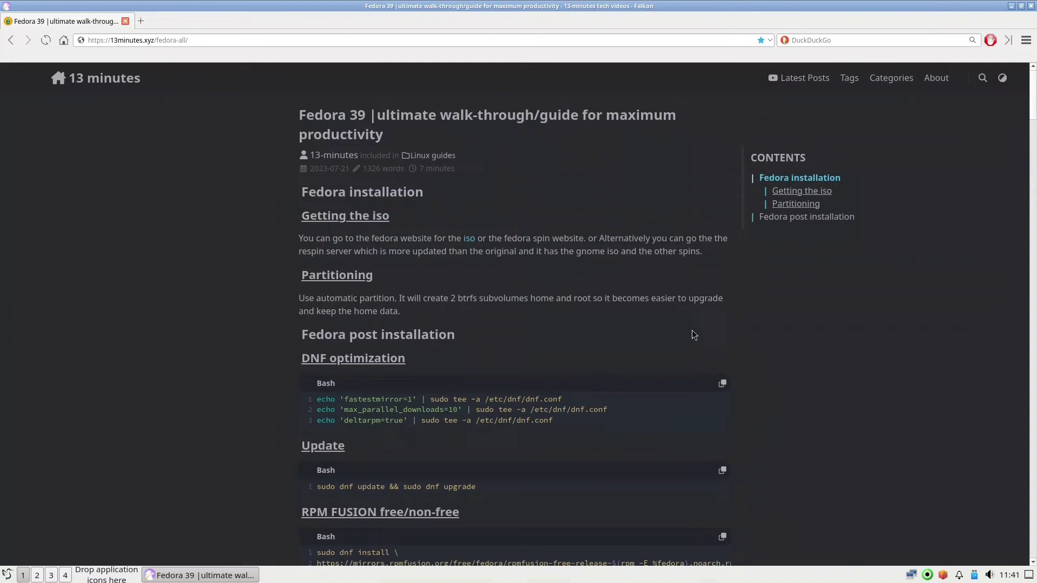
{"action": "scroll", "coordinate": [693, 335], "scroll_direction": "down", "scroll_amount": 2}
{"action": "scroll", "coordinate": [693, 335], "scroll_direction": "down", "scroll_amount": 4}
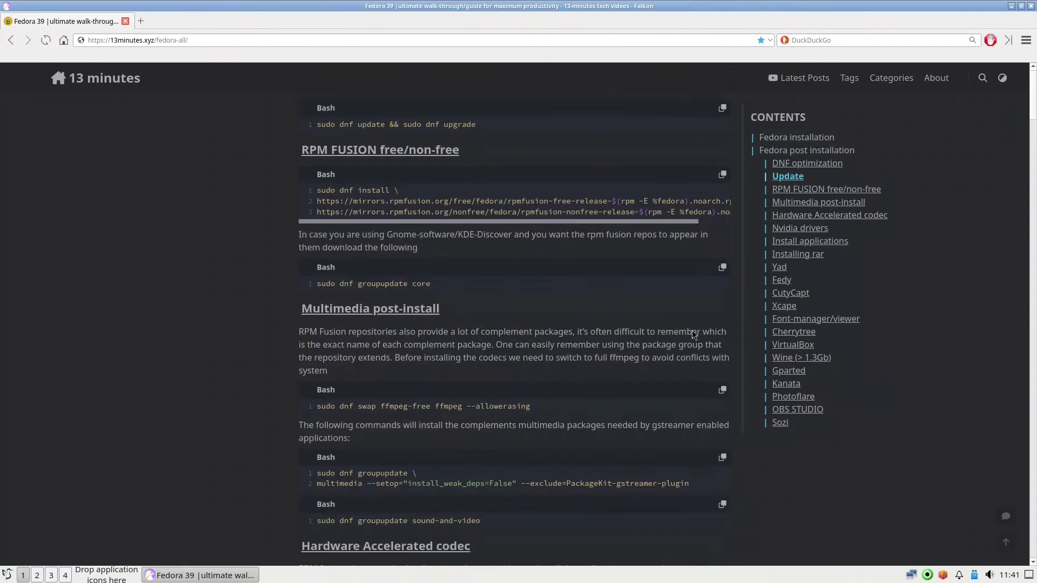
{"action": "scroll", "coordinate": [693, 332], "scroll_direction": "down", "scroll_amount": 8}
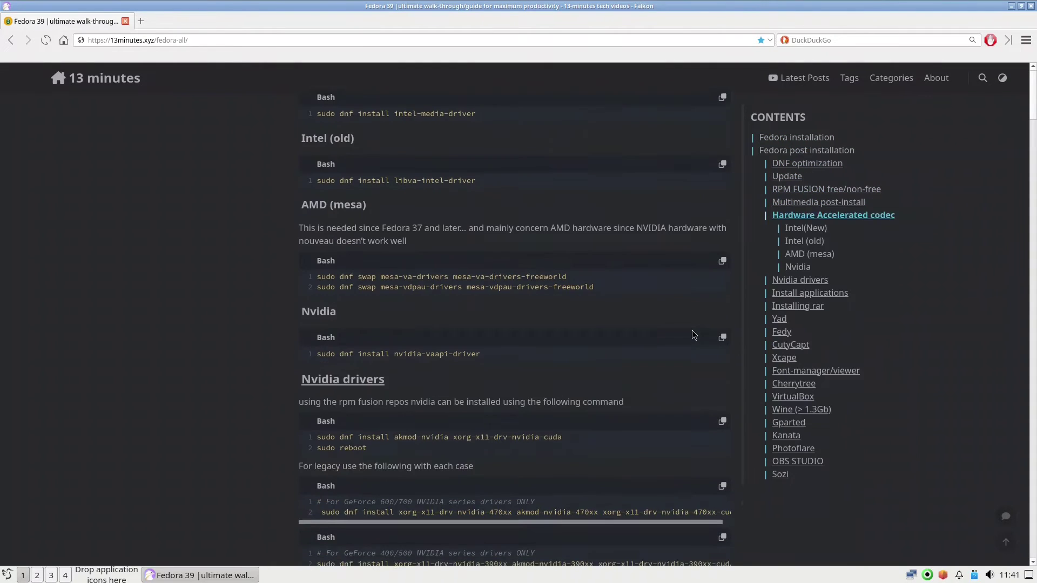
{"action": "scroll", "coordinate": [692, 331], "scroll_direction": "down", "scroll_amount": 5}
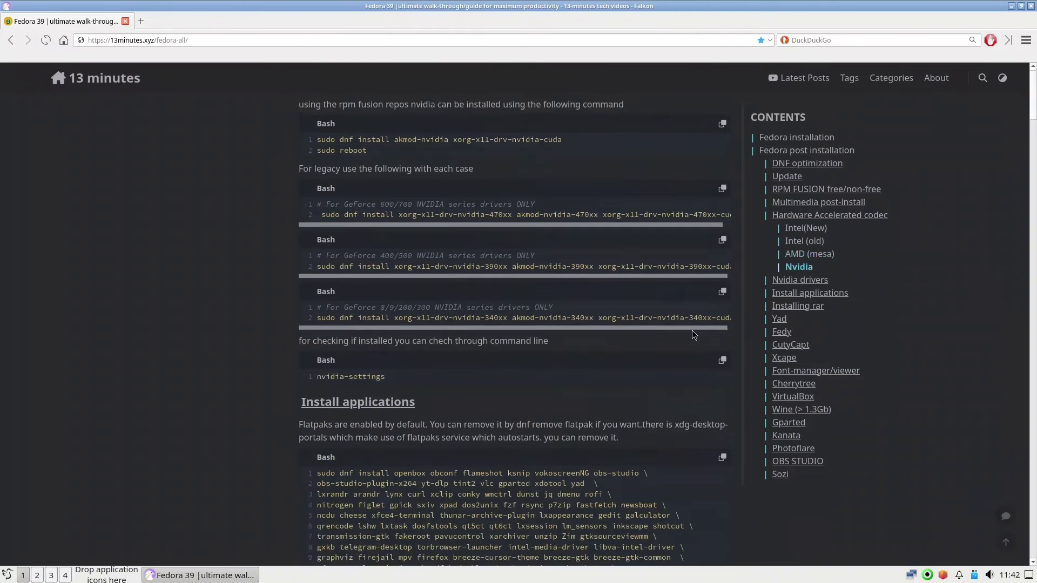
{"action": "scroll", "coordinate": [692, 333], "scroll_direction": "down", "scroll_amount": 8}
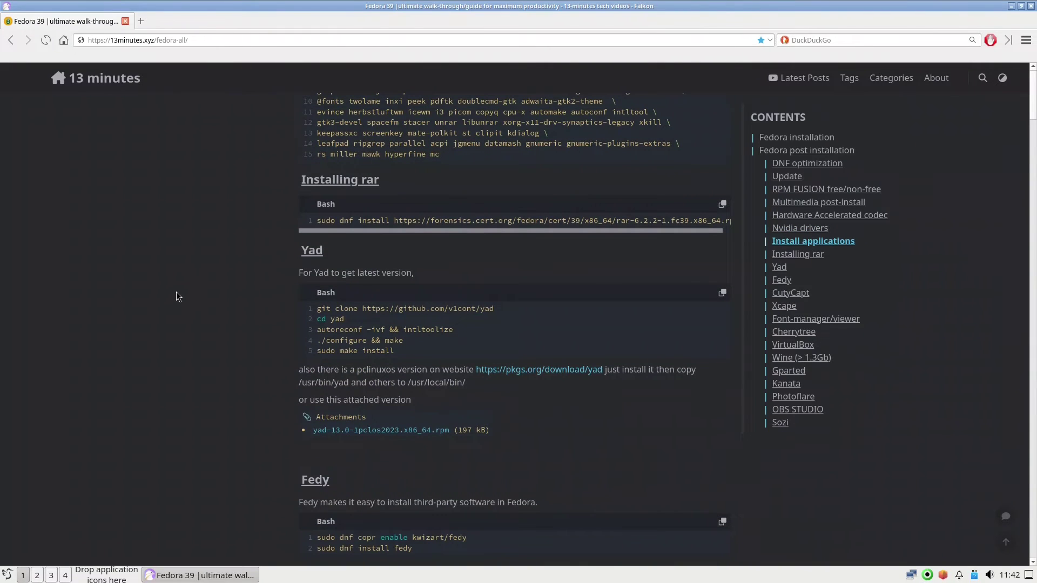
{"action": "scroll", "coordinate": [176, 297], "scroll_direction": "up", "scroll_amount": 8}
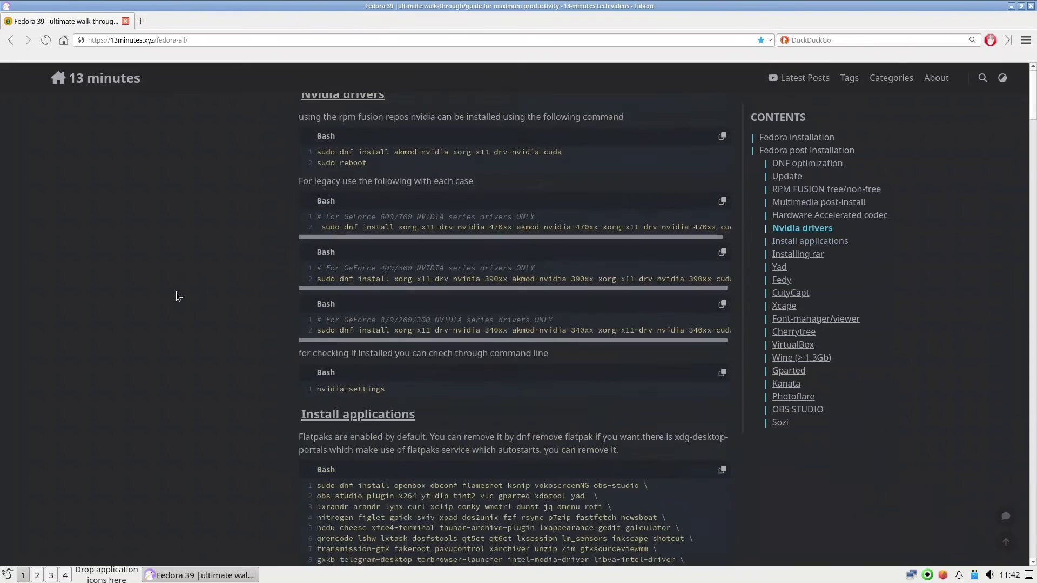
{"action": "scroll", "coordinate": [176, 297], "scroll_direction": "up", "scroll_amount": 10}
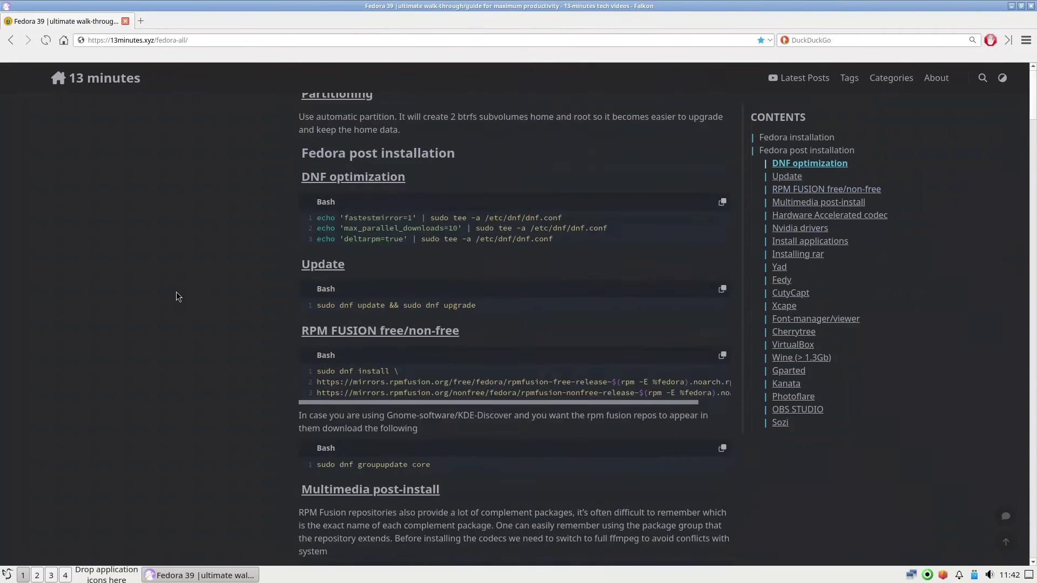
{"action": "scroll", "coordinate": [176, 293], "scroll_direction": "up", "scroll_amount": 4}
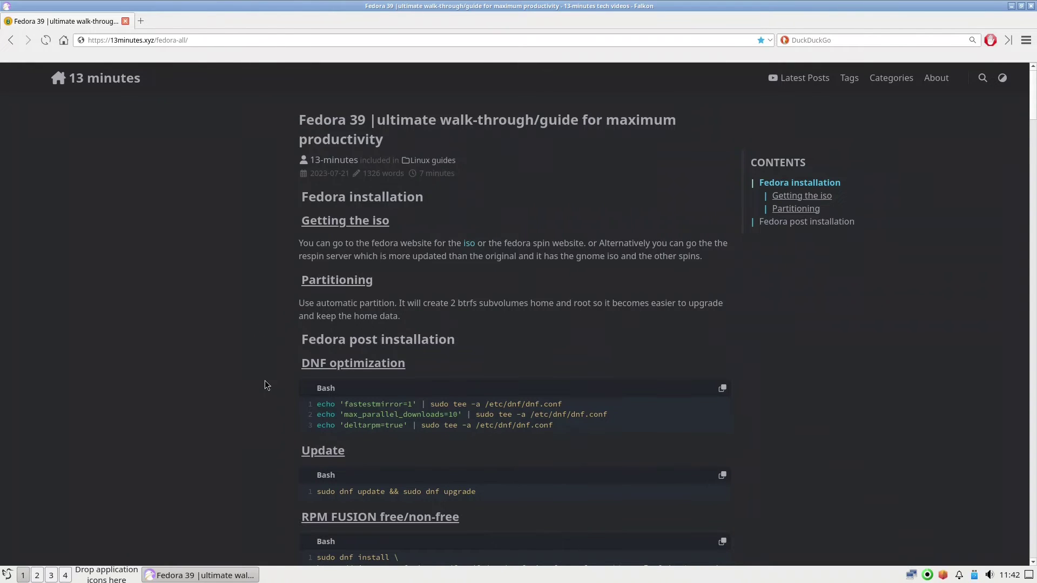
Read on through the app-install sections down to the Cherrytree and VirtualBox commands
{"action": "scroll", "coordinate": [265, 380], "scroll_direction": "down", "scroll_amount": 3}
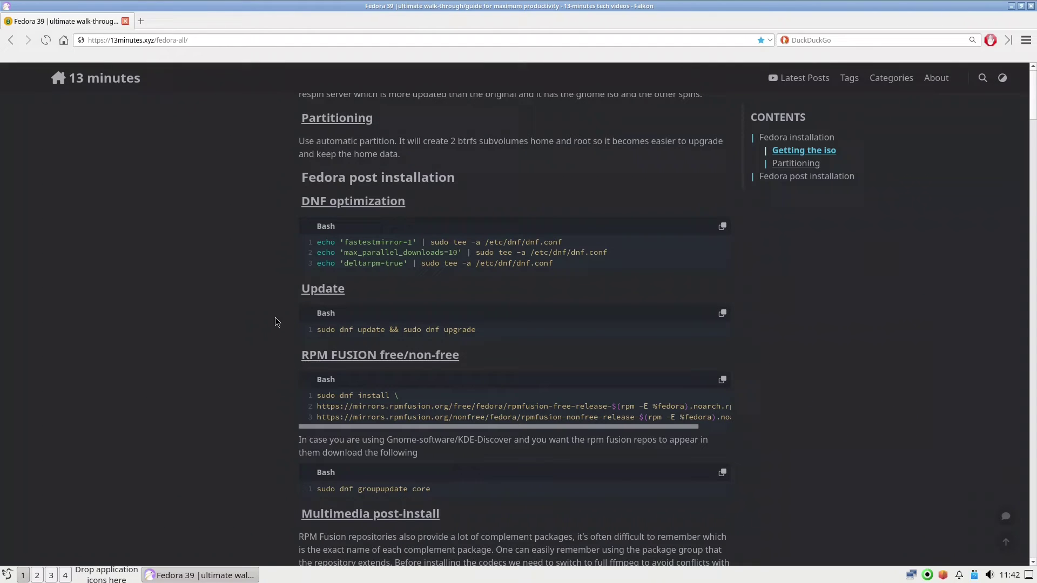
{"action": "scroll", "coordinate": [277, 321], "scroll_direction": "down", "scroll_amount": 1}
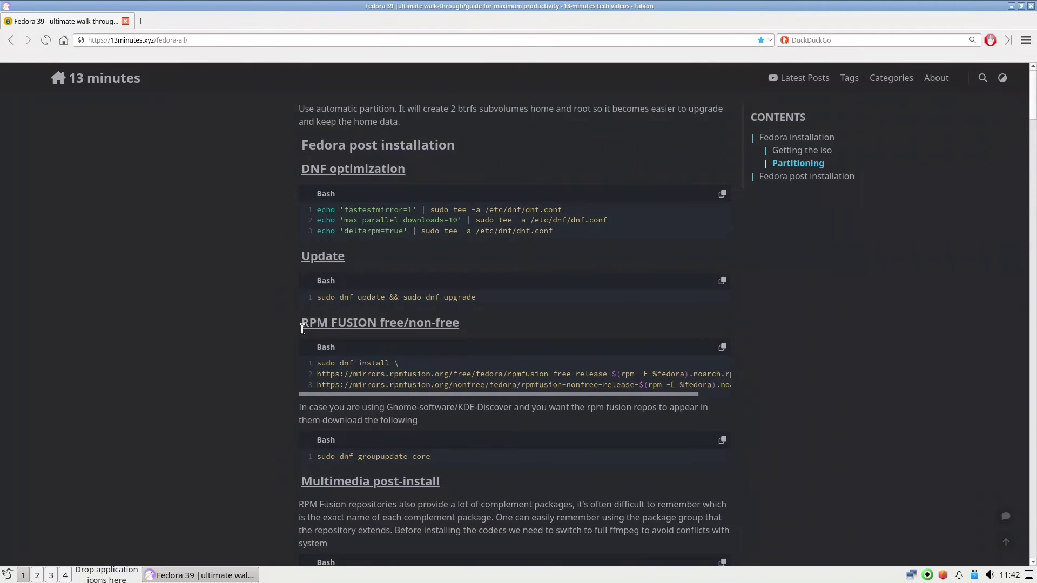
{"action": "scroll", "coordinate": [262, 364], "scroll_direction": "down", "scroll_amount": 4}
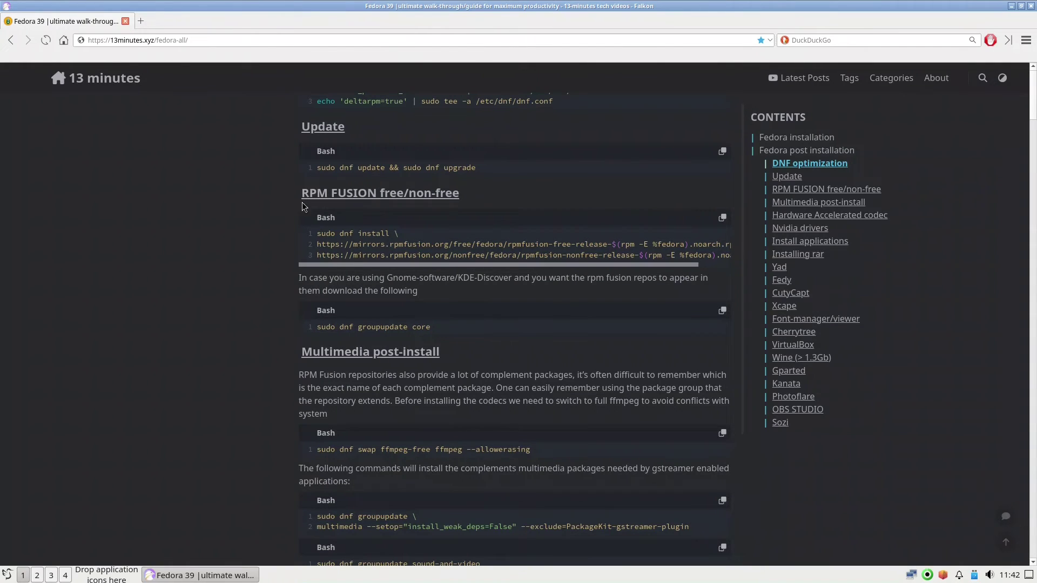
{"action": "scroll", "coordinate": [274, 299], "scroll_direction": "down", "scroll_amount": 2}
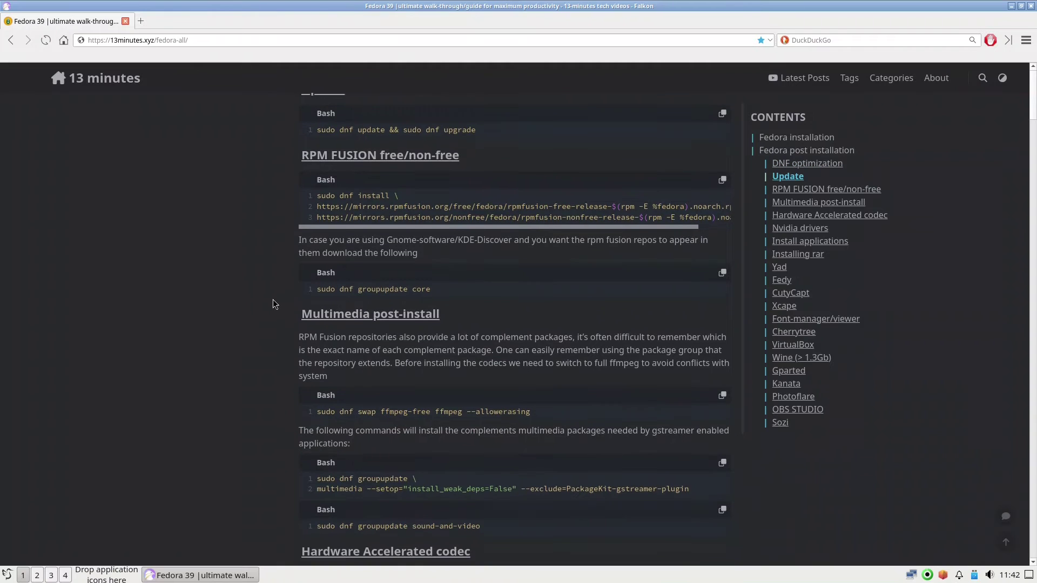
{"action": "scroll", "coordinate": [274, 329], "scroll_direction": "down", "scroll_amount": 6}
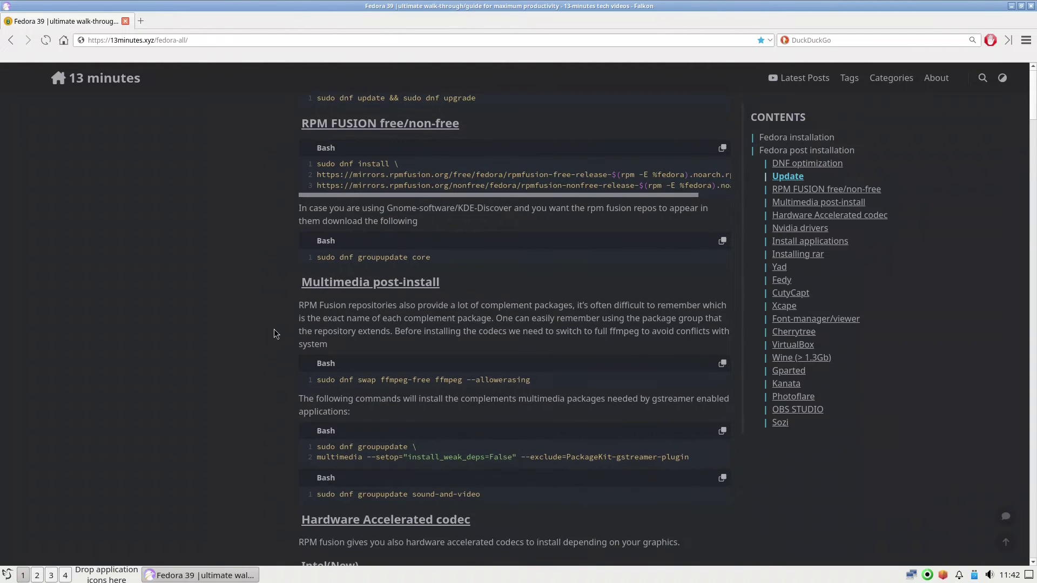
{"action": "scroll", "coordinate": [274, 328], "scroll_direction": "down", "scroll_amount": 2}
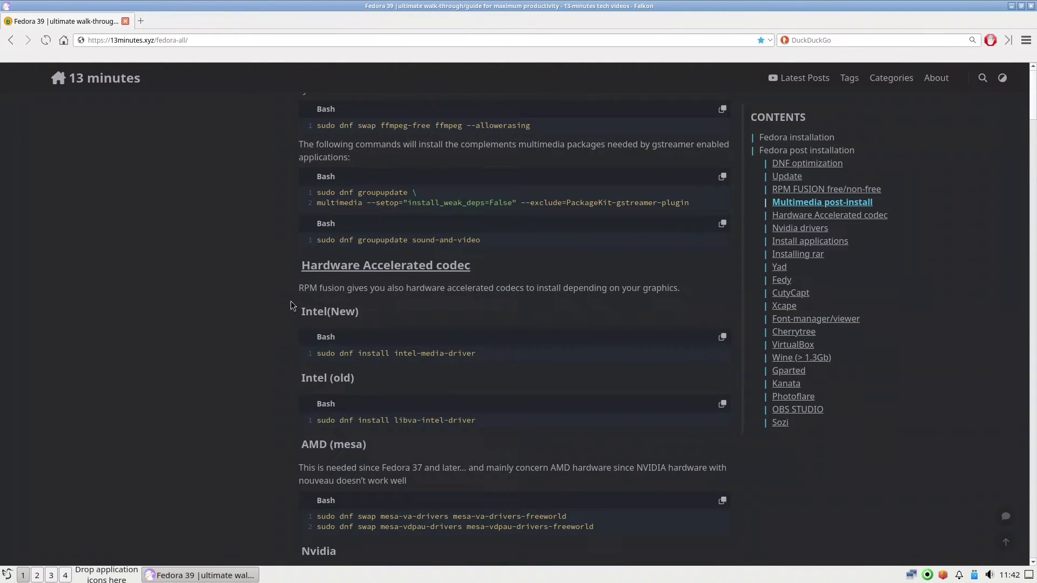
{"action": "scroll", "coordinate": [287, 308], "scroll_direction": "down", "scroll_amount": 5}
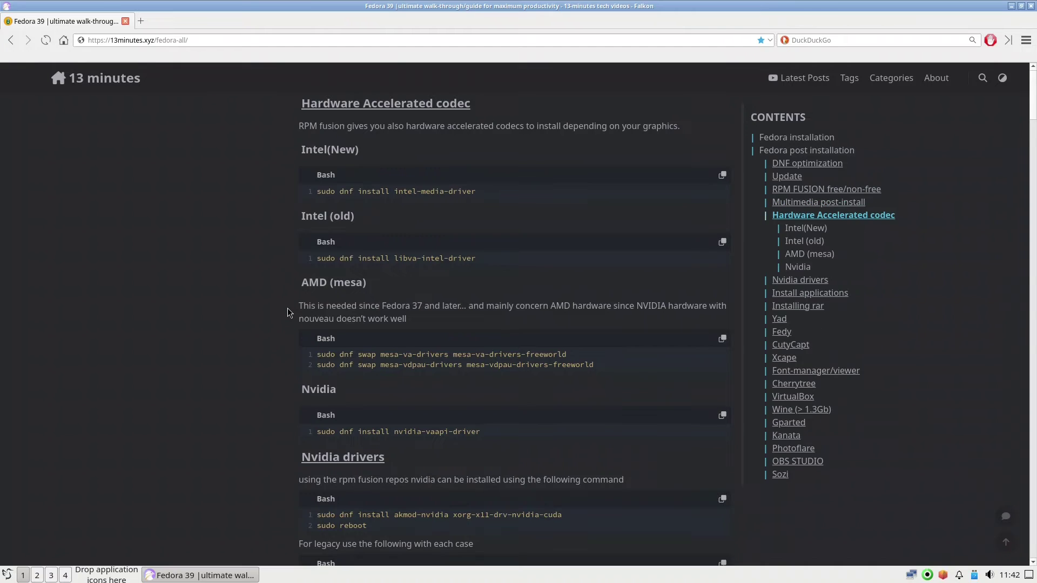
{"action": "scroll", "coordinate": [287, 308], "scroll_direction": "down", "scroll_amount": 9}
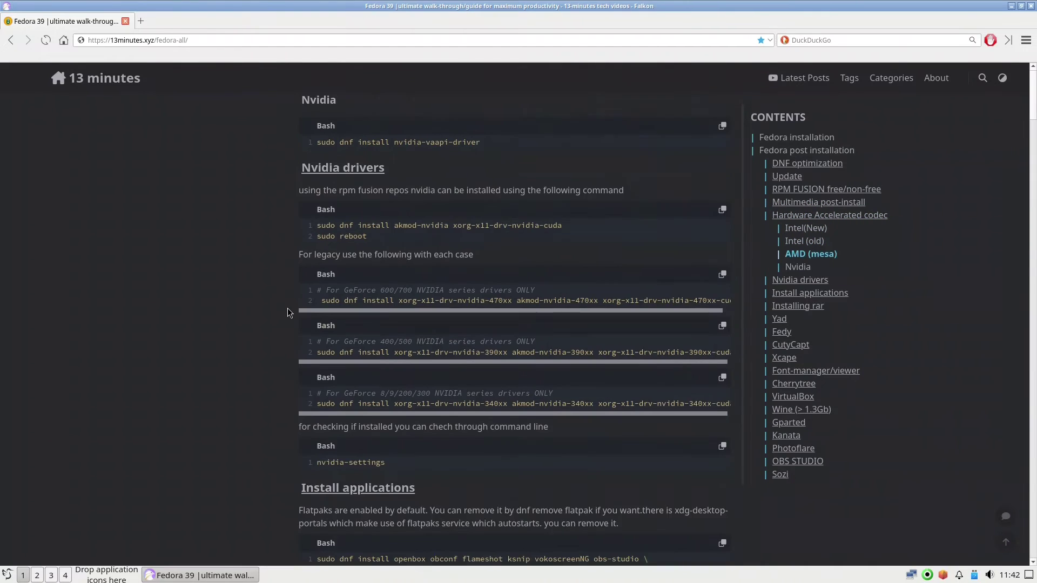
{"action": "scroll", "coordinate": [288, 312], "scroll_direction": "down", "scroll_amount": 8}
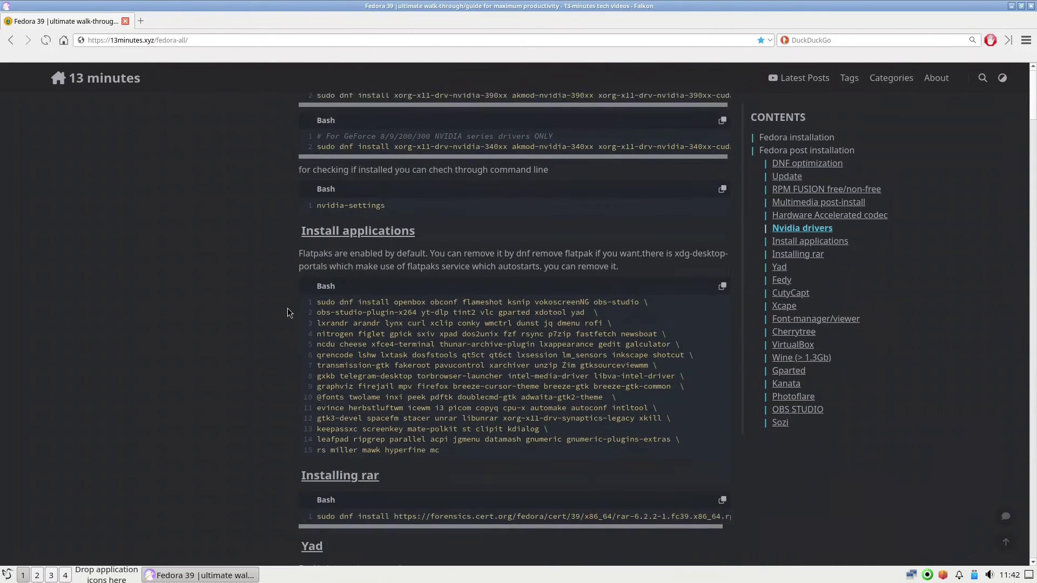
{"action": "scroll", "coordinate": [287, 312], "scroll_direction": "down", "scroll_amount": 1}
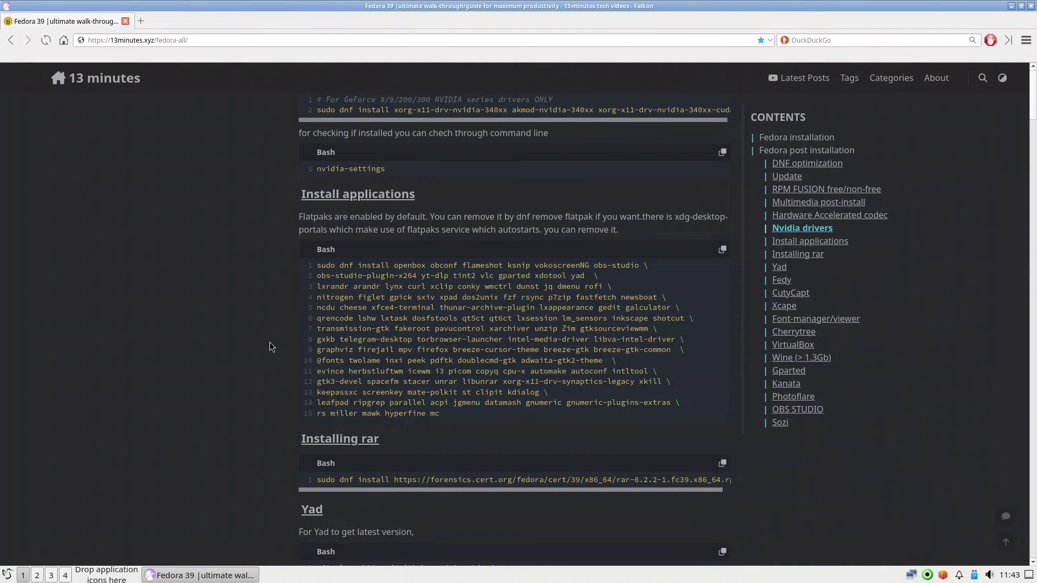
{"action": "scroll", "coordinate": [268, 343], "scroll_direction": "down", "scroll_amount": 5}
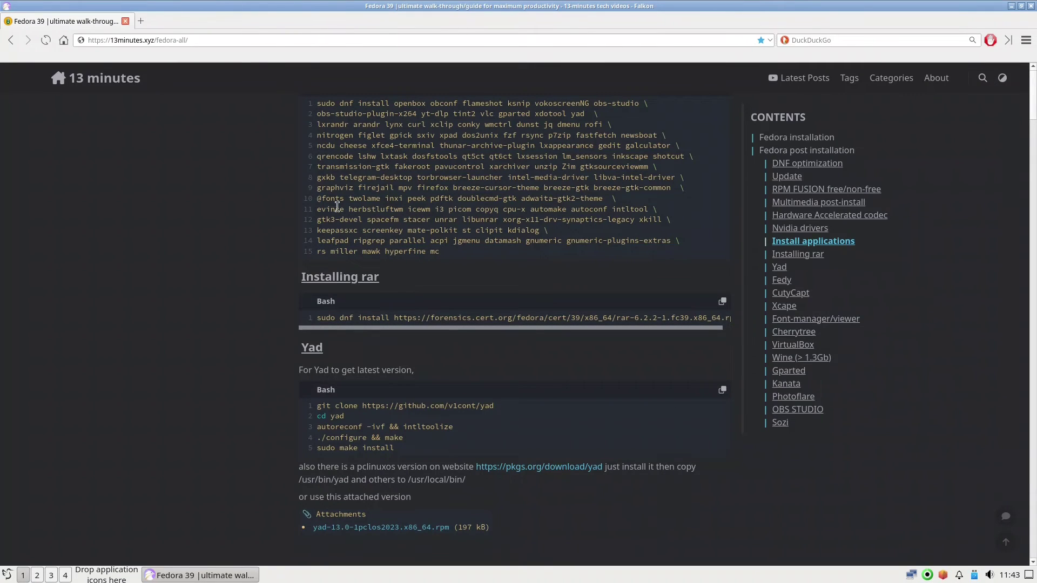
{"action": "scroll", "coordinate": [263, 330], "scroll_direction": "down", "scroll_amount": 3}
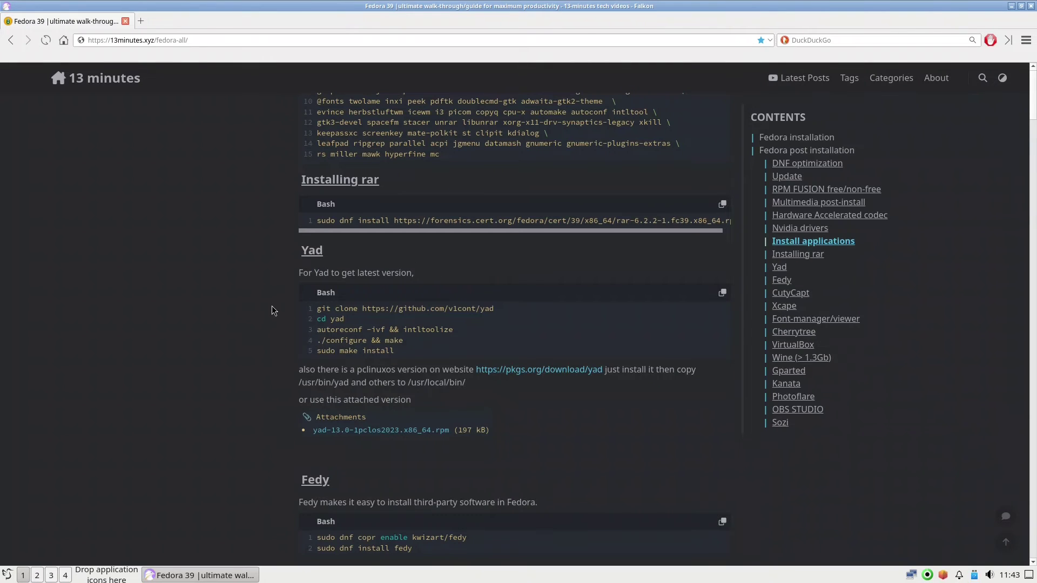
{"action": "scroll", "coordinate": [271, 305], "scroll_direction": "down", "scroll_amount": 1}
{"action": "scroll", "coordinate": [271, 305], "scroll_direction": "down", "scroll_amount": 4}
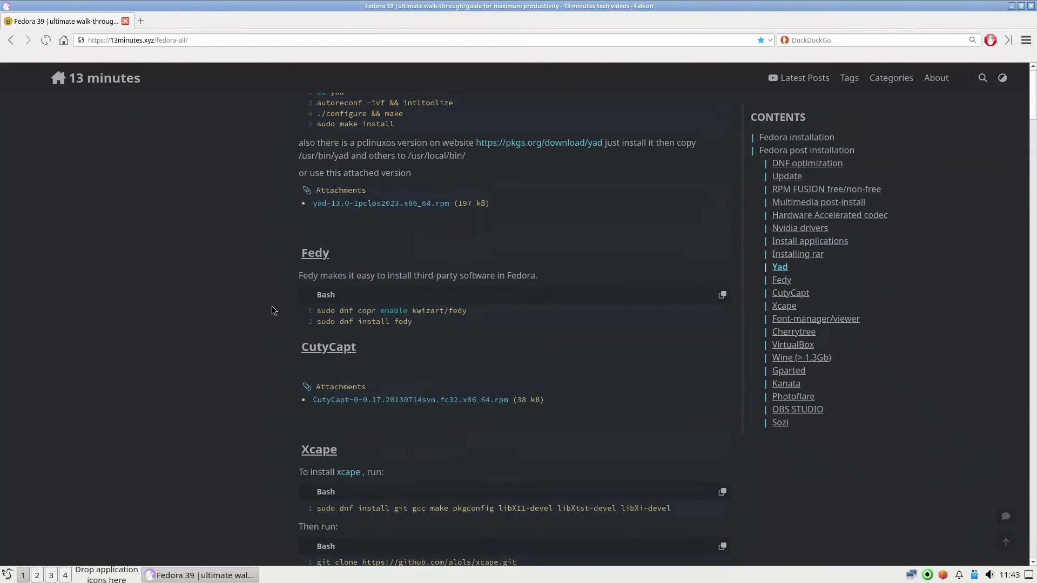
{"action": "scroll", "coordinate": [272, 310], "scroll_direction": "down", "scroll_amount": 1}
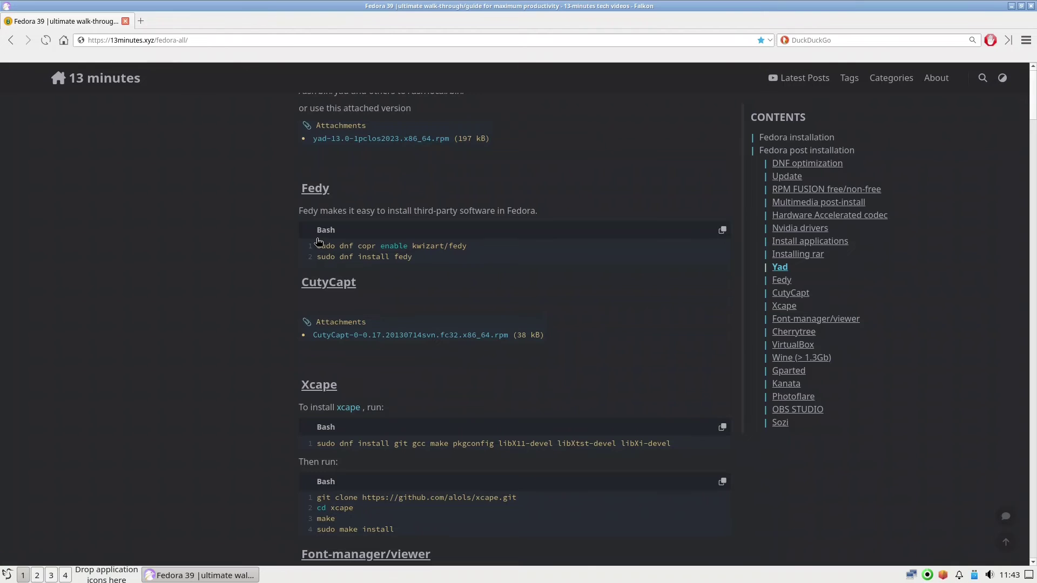
{"action": "scroll", "coordinate": [267, 306], "scroll_direction": "down", "scroll_amount": 3}
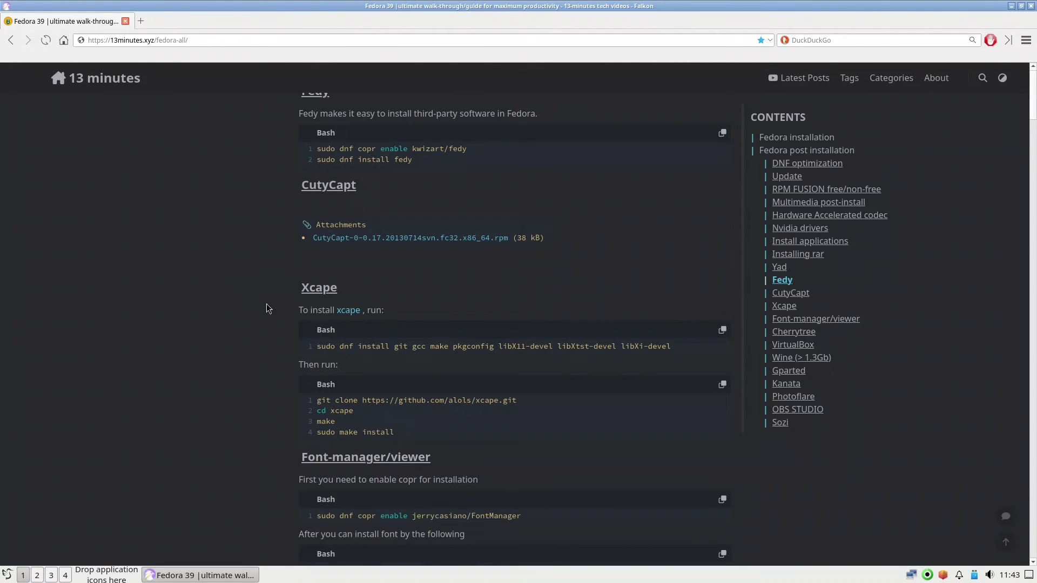
{"action": "scroll", "coordinate": [267, 304], "scroll_direction": "down", "scroll_amount": 2}
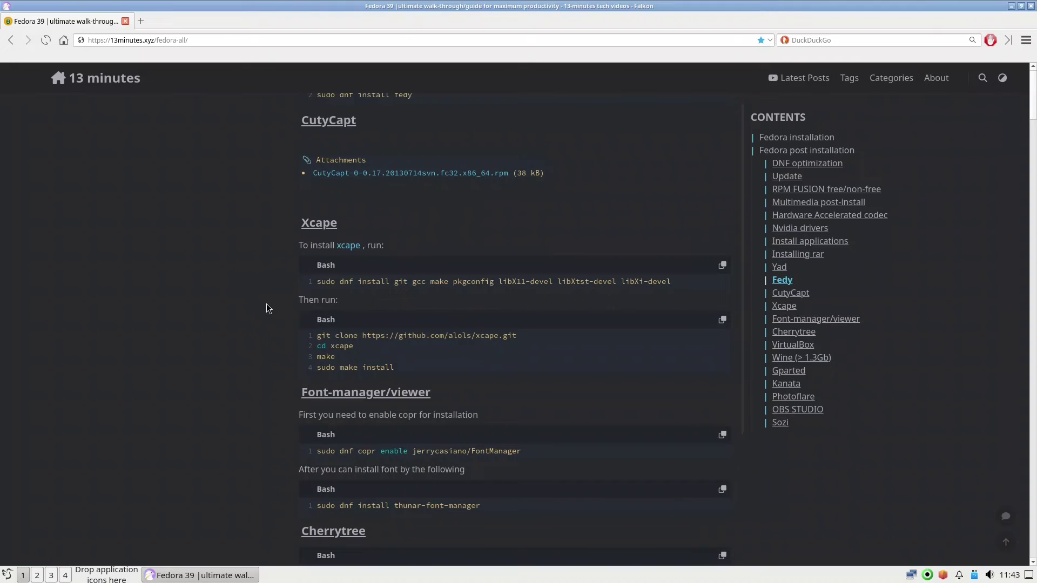
{"action": "scroll", "coordinate": [266, 280], "scroll_direction": "down", "scroll_amount": 3}
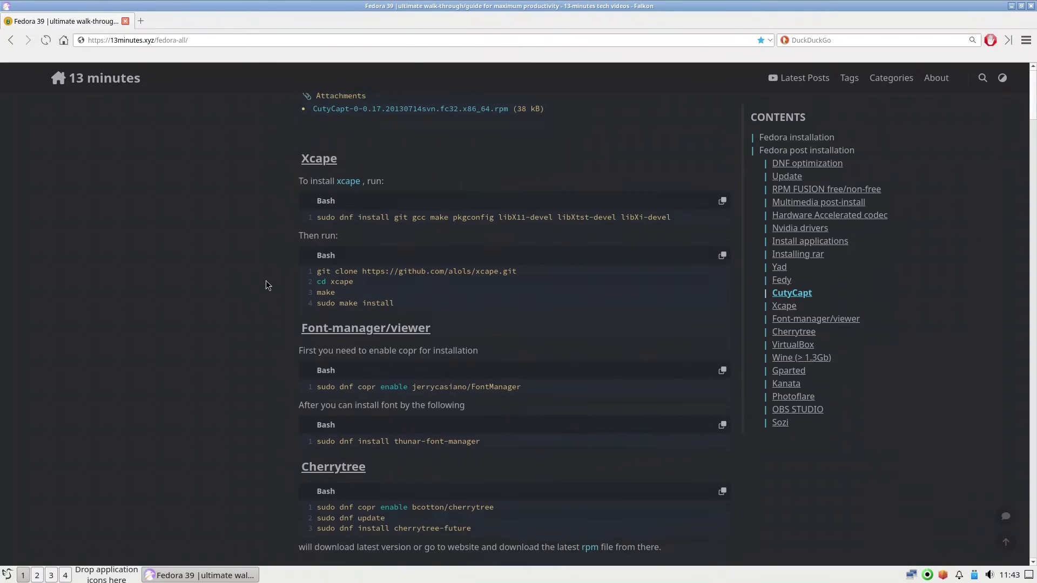
{"action": "scroll", "coordinate": [266, 280], "scroll_direction": "down", "scroll_amount": 10}
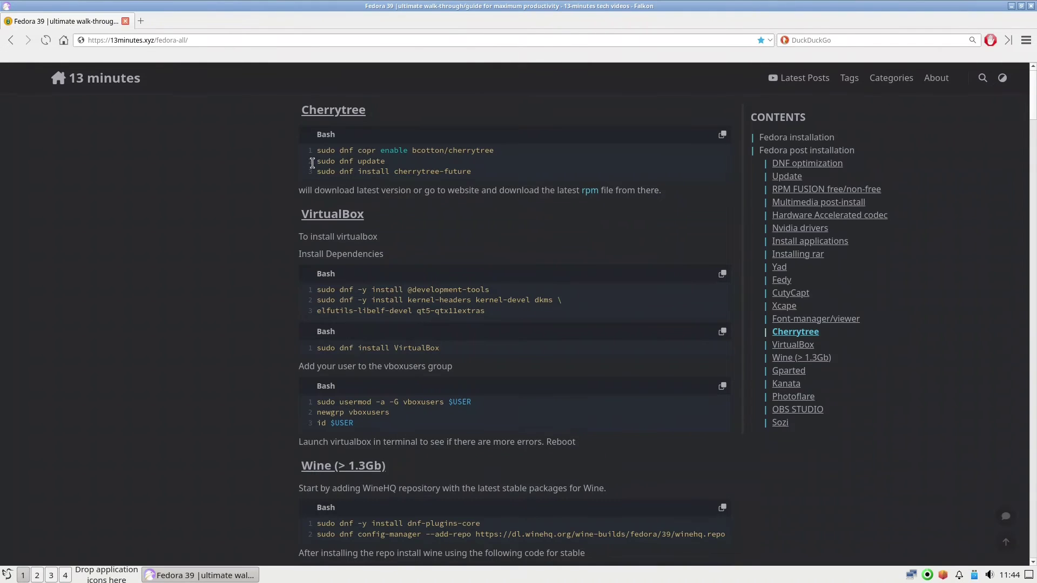
Scroll down the guide through the OBS Studio and Sozi sections
{"action": "scroll", "coordinate": [281, 236], "scroll_direction": "down", "scroll_amount": 2}
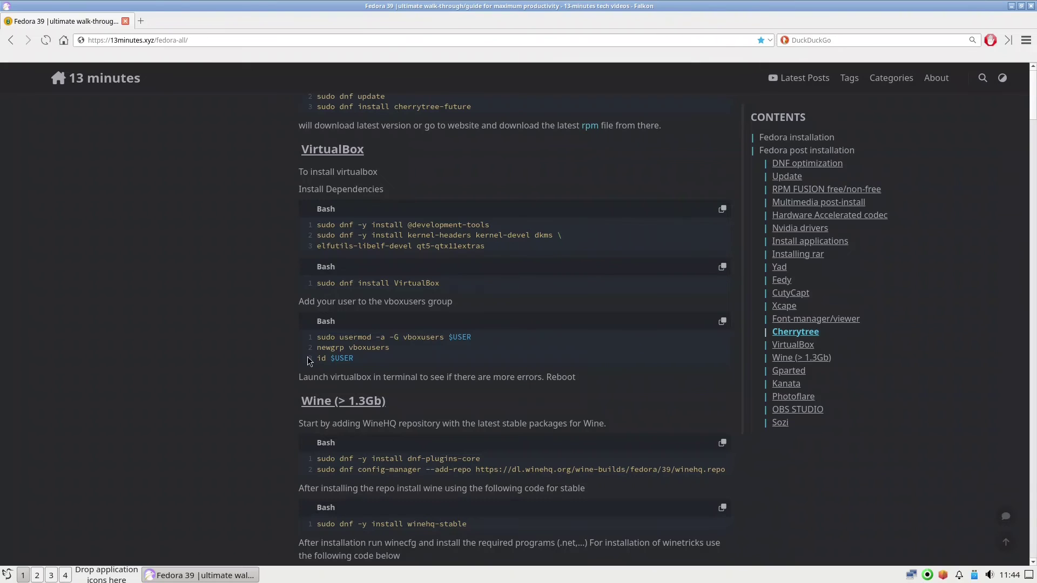
{"action": "scroll", "coordinate": [309, 360], "scroll_direction": "down", "scroll_amount": 3}
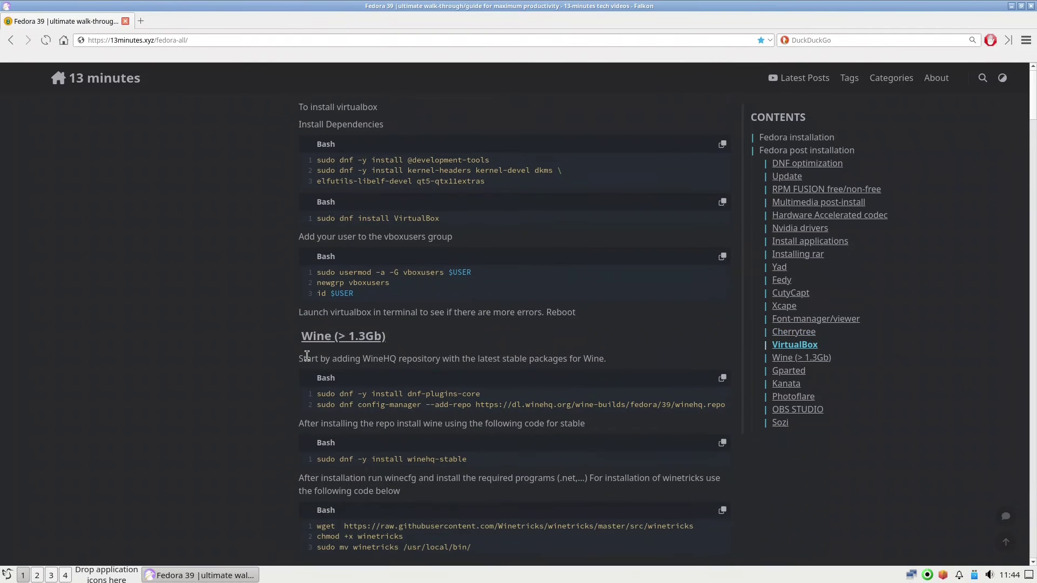
{"action": "scroll", "coordinate": [308, 361], "scroll_direction": "down", "scroll_amount": 2}
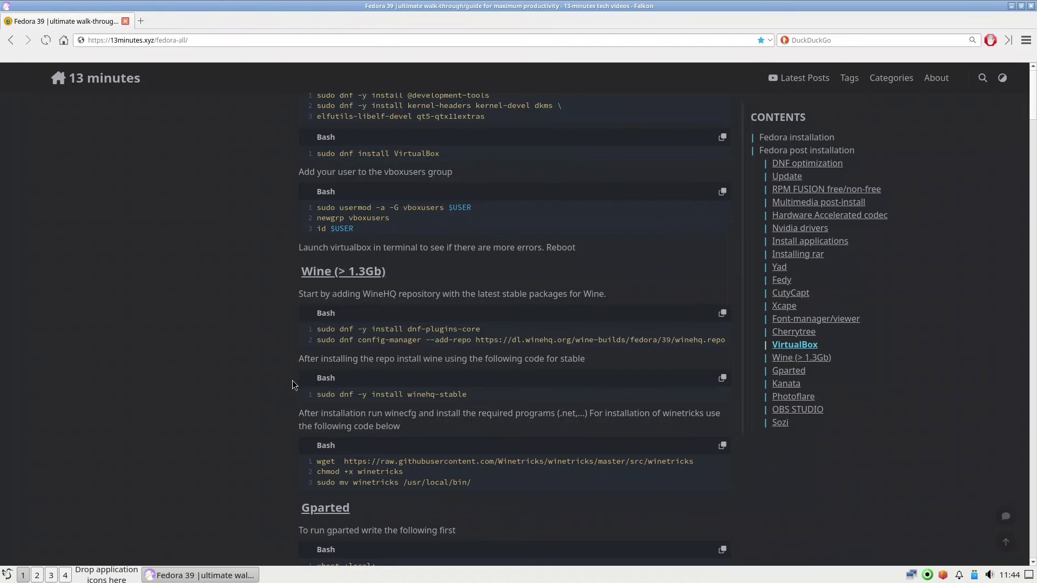
{"action": "scroll", "coordinate": [292, 380], "scroll_direction": "down", "scroll_amount": 1}
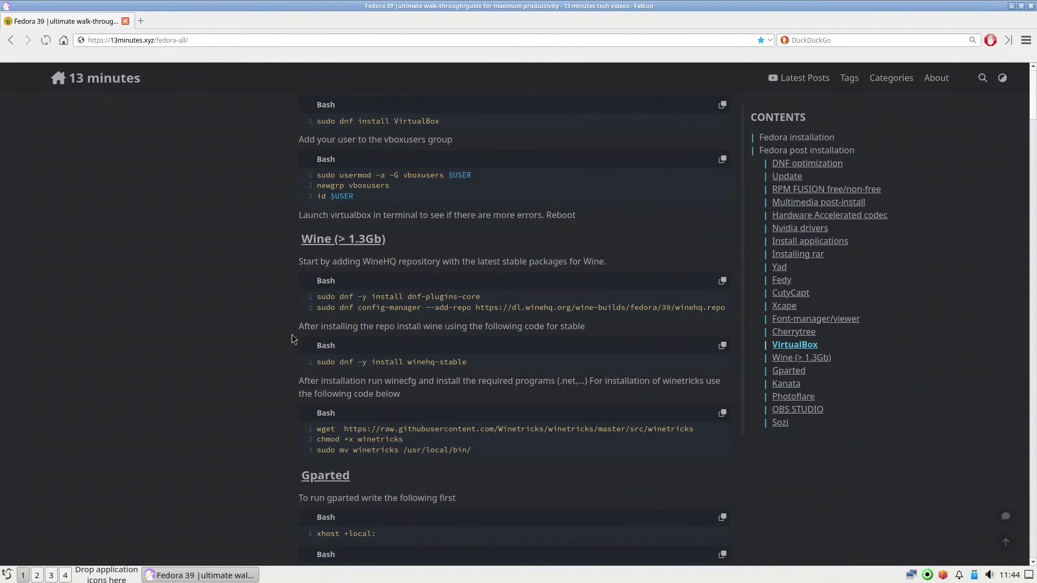
{"action": "scroll", "coordinate": [270, 351], "scroll_direction": "down", "scroll_amount": 1}
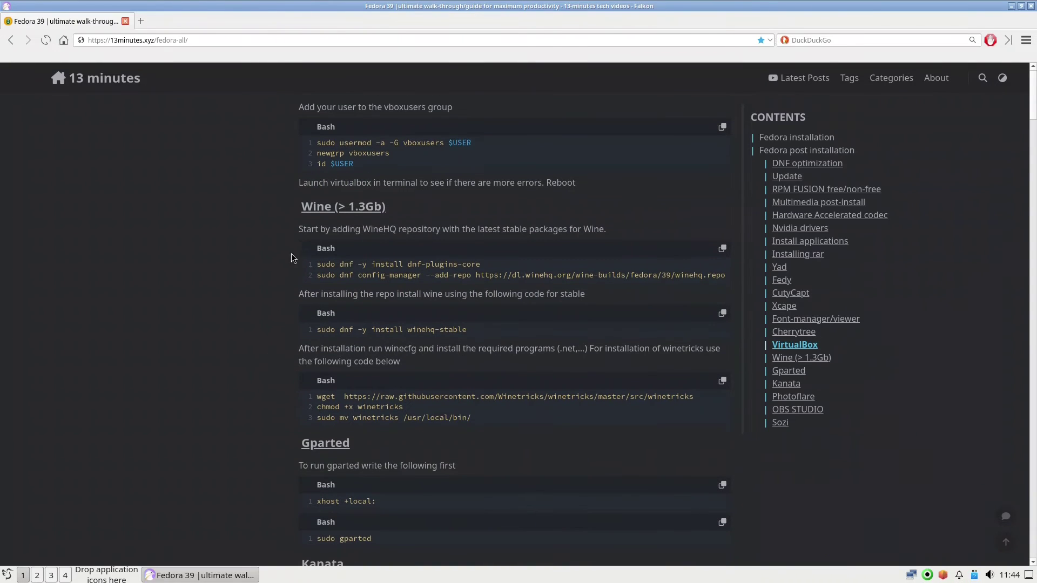
{"action": "scroll", "coordinate": [283, 420], "scroll_direction": "down", "scroll_amount": 10}
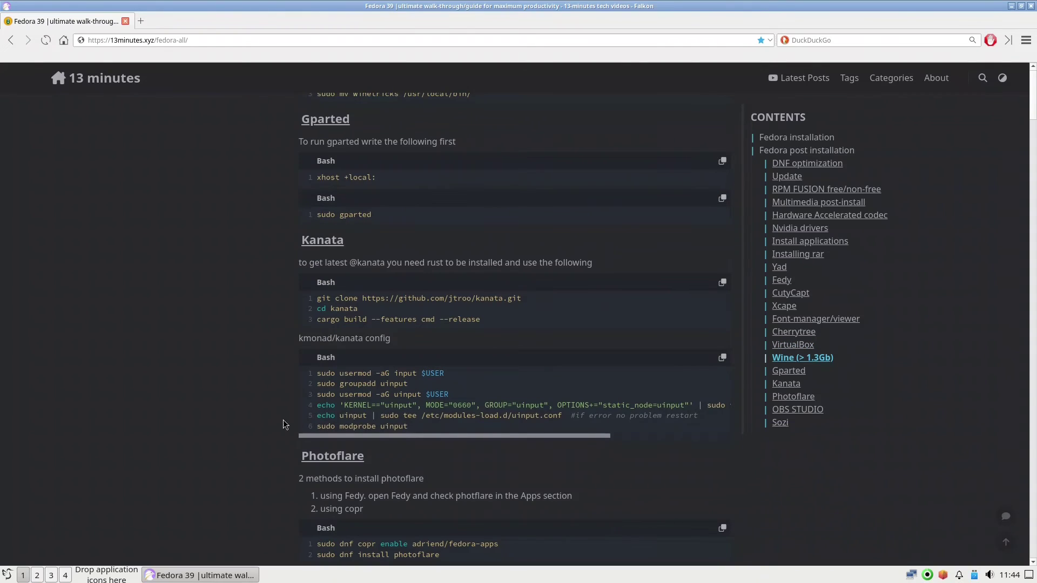
{"action": "scroll", "coordinate": [283, 420], "scroll_direction": "down", "scroll_amount": 3}
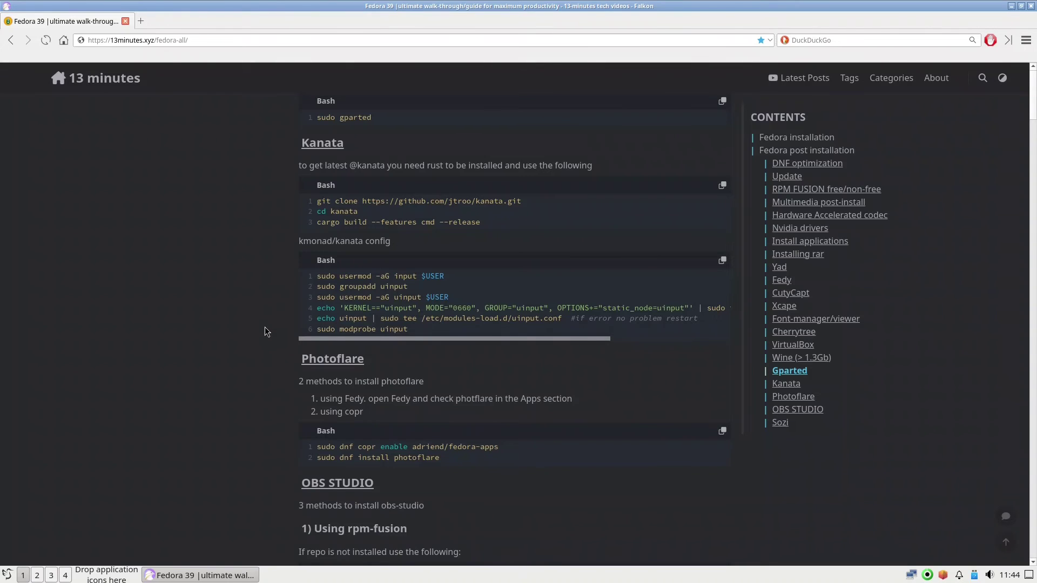
{"action": "scroll", "coordinate": [265, 328], "scroll_direction": "down", "scroll_amount": 4}
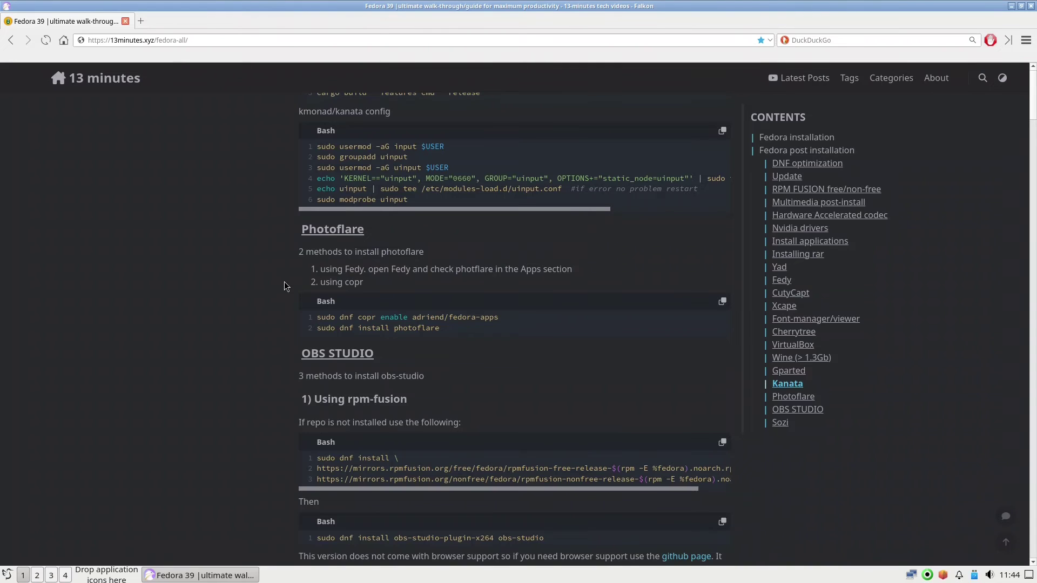
{"action": "scroll", "coordinate": [286, 286], "scroll_direction": "down", "scroll_amount": 1}
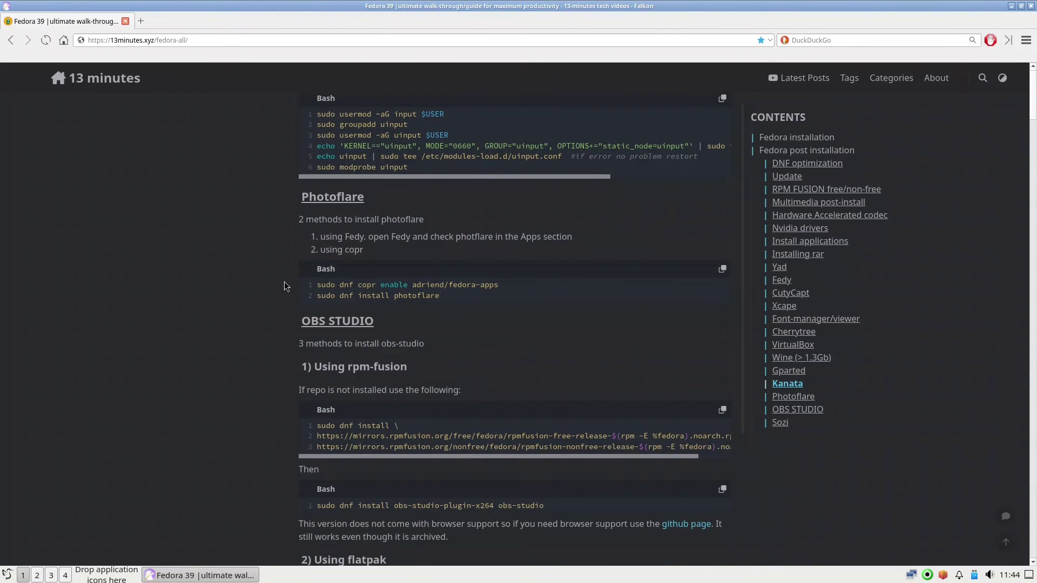
{"action": "scroll", "coordinate": [285, 286], "scroll_direction": "down", "scroll_amount": 4}
{"action": "scroll", "coordinate": [287, 270], "scroll_direction": "down", "scroll_amount": 2}
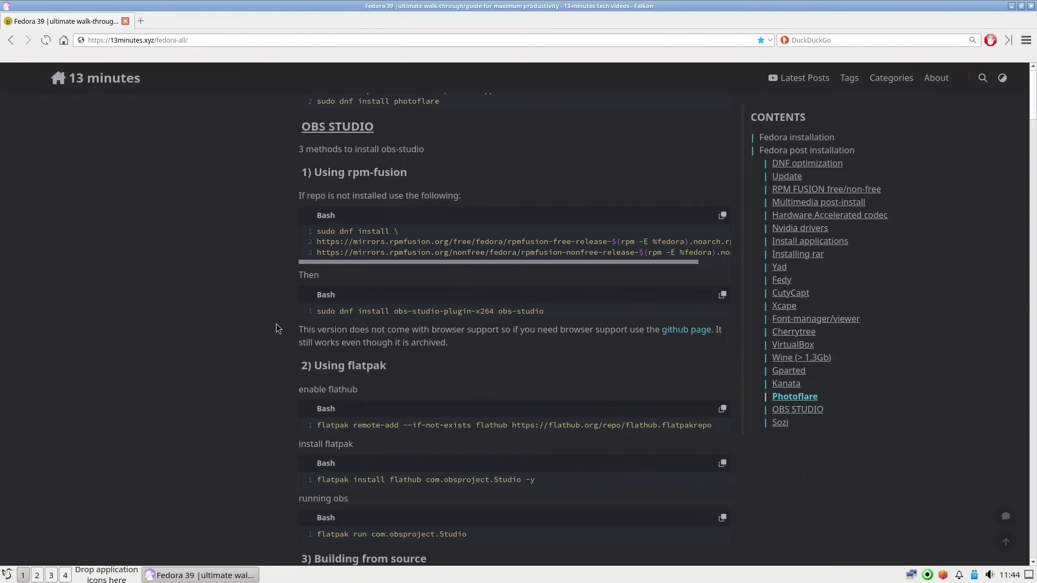
{"action": "scroll", "coordinate": [277, 328], "scroll_direction": "down", "scroll_amount": 6}
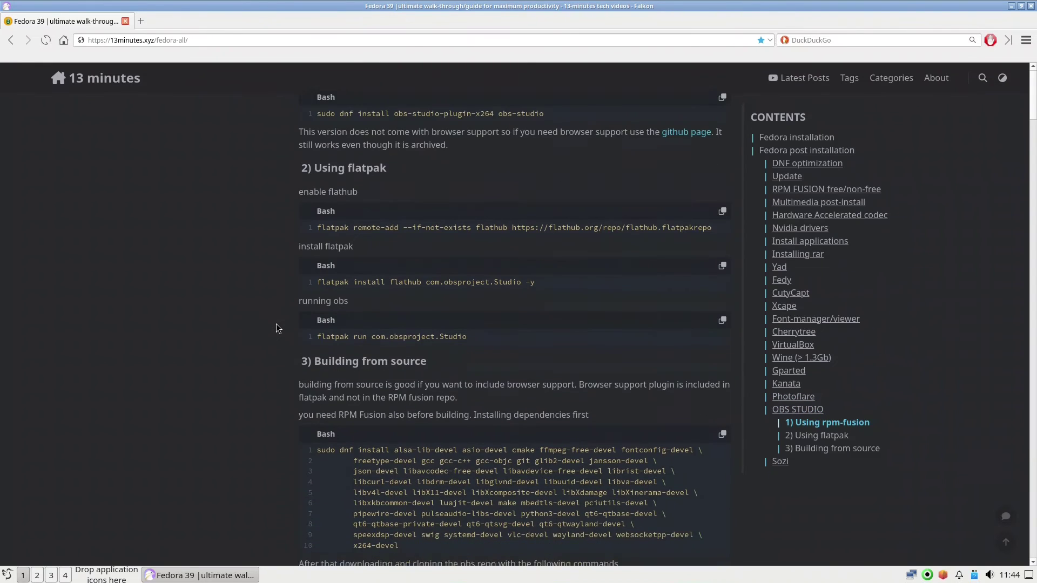
{"action": "scroll", "coordinate": [277, 328], "scroll_direction": "down", "scroll_amount": 4}
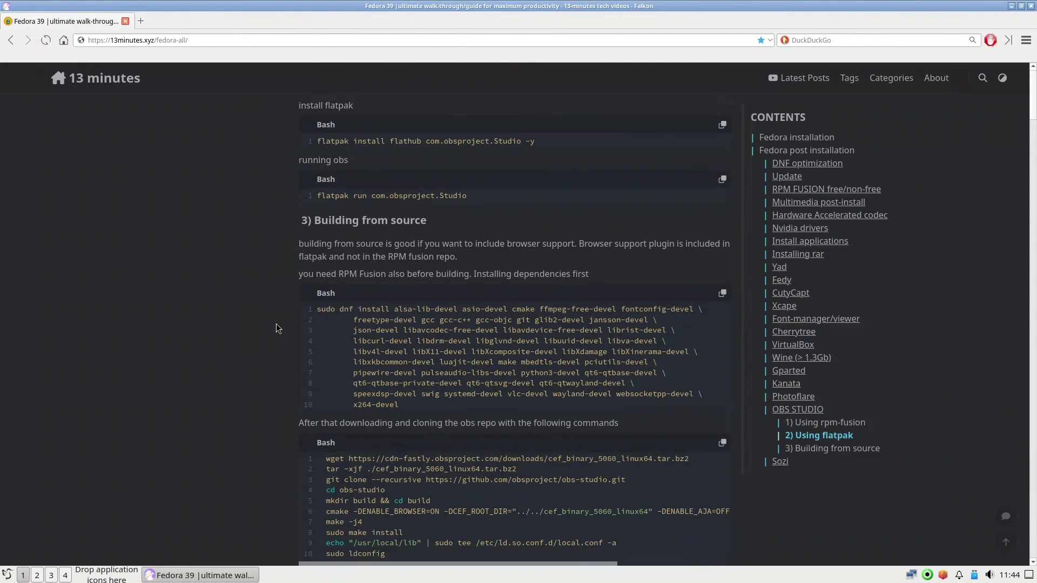
{"action": "scroll", "coordinate": [277, 328], "scroll_direction": "down", "scroll_amount": 8}
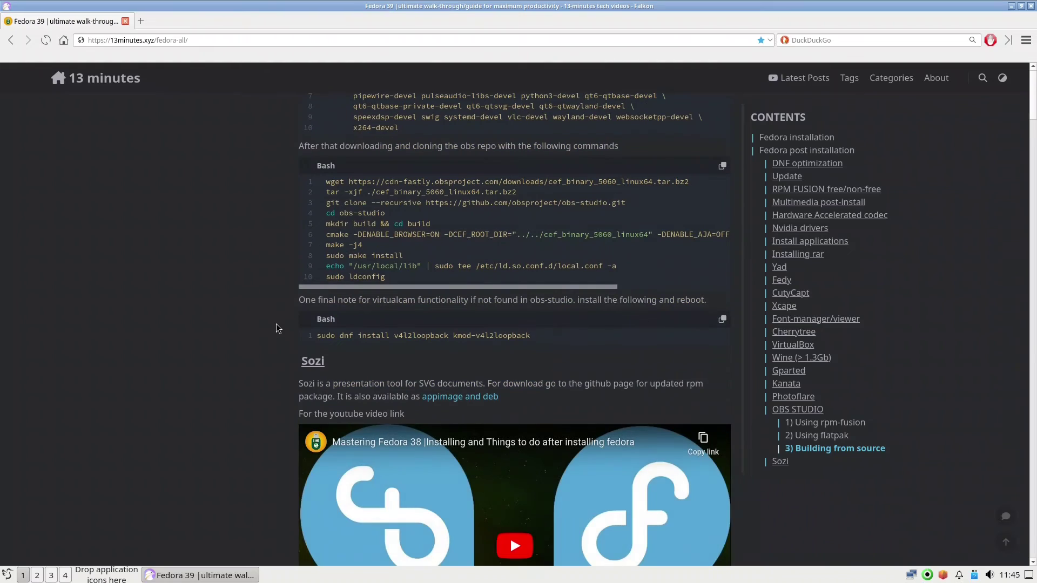
{"action": "scroll", "coordinate": [277, 328], "scroll_direction": "down", "scroll_amount": 8}
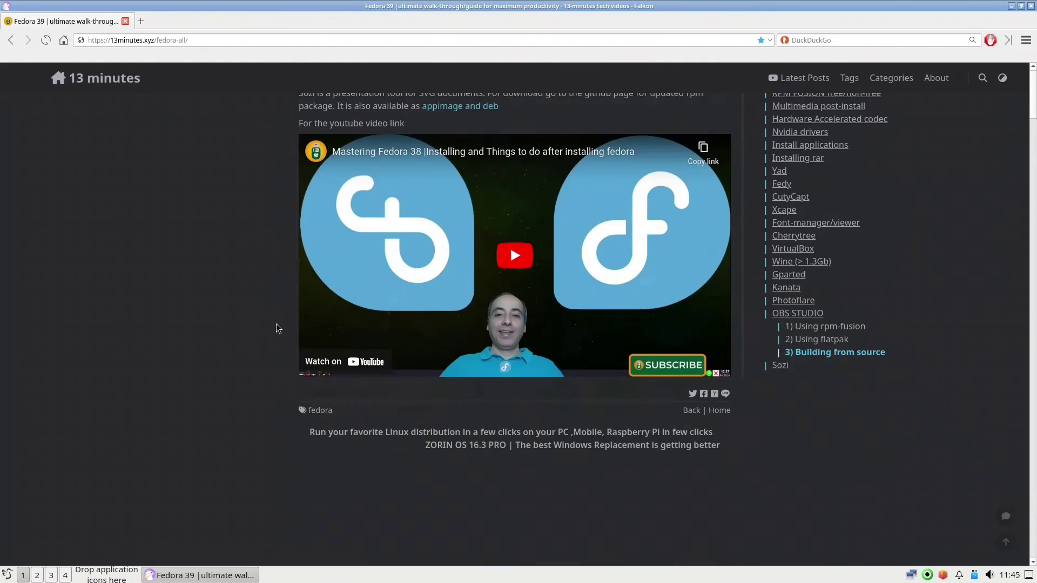
Scroll back up to the Installing rar and Yad instructions
{"action": "scroll", "coordinate": [276, 328], "scroll_direction": "up", "scroll_amount": 5}
{"action": "scroll", "coordinate": [277, 328], "scroll_direction": "up", "scroll_amount": 20}
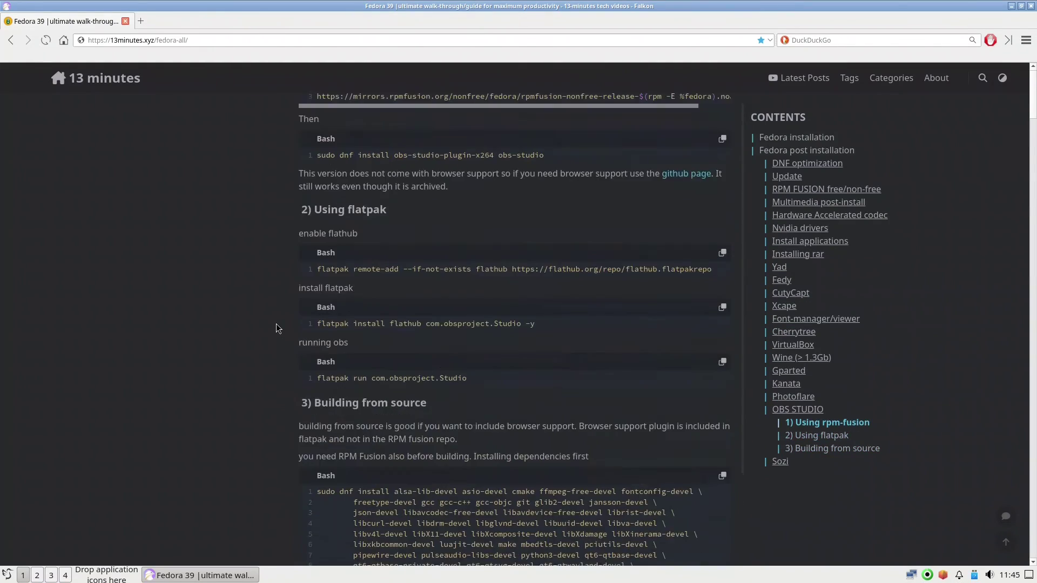
{"action": "scroll", "coordinate": [277, 328], "scroll_direction": "up", "scroll_amount": 20}
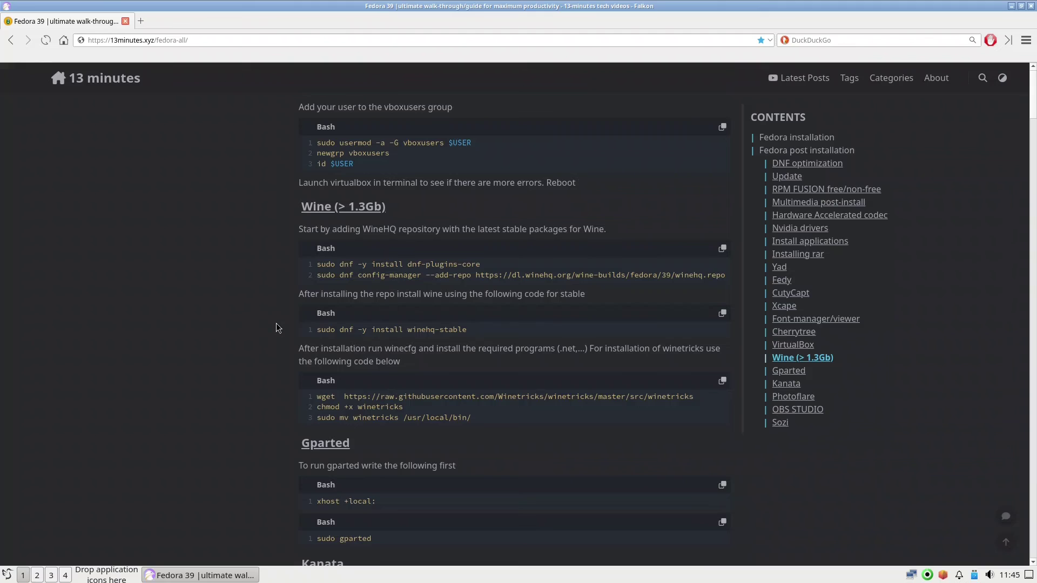
{"action": "scroll", "coordinate": [276, 327], "scroll_direction": "up", "scroll_amount": 20}
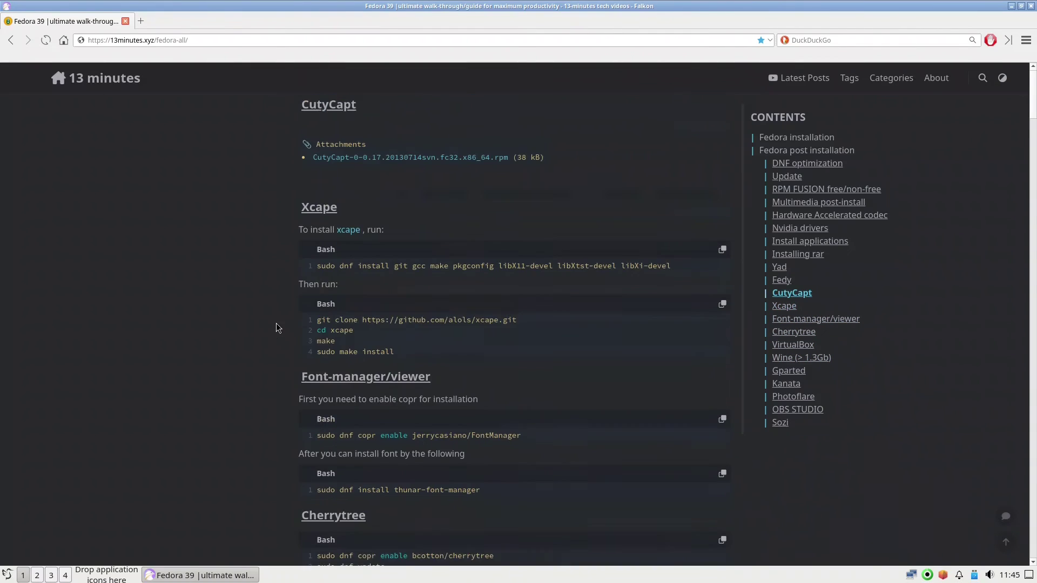
{"action": "scroll", "coordinate": [276, 324], "scroll_direction": "up", "scroll_amount": 9}
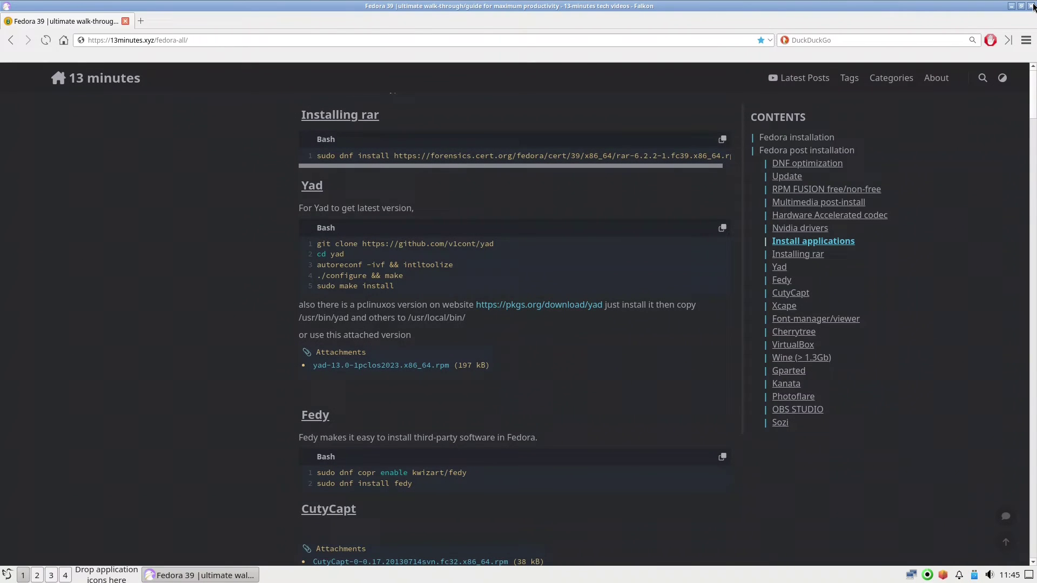
Close Falkon and browse the Programming, Sound & Video and System Tools menu categories
{"action": "left_click", "coordinate": [1031, 6]}
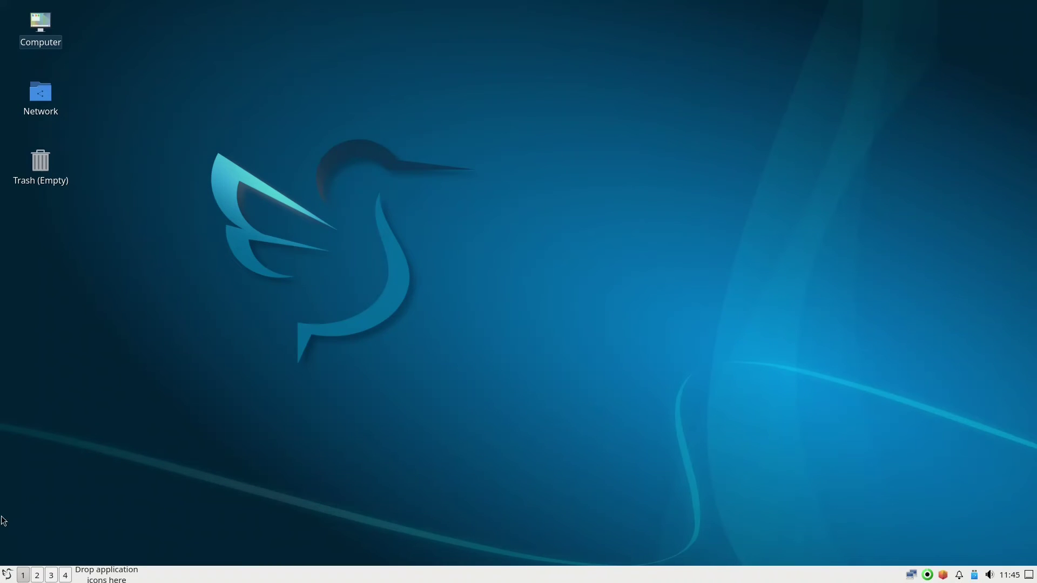
{"action": "left_click", "coordinate": [7, 574]}
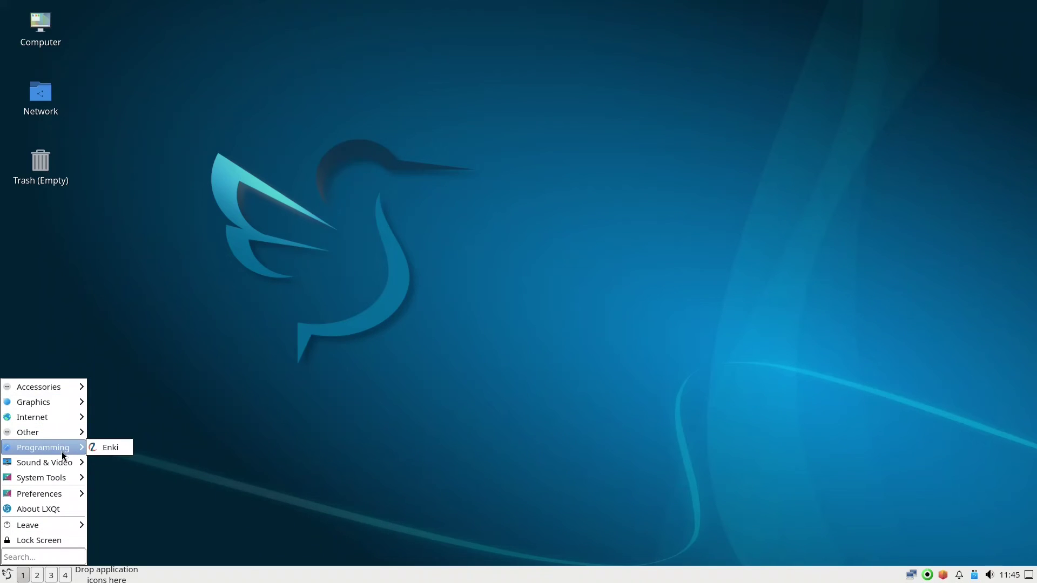
{"action": "mouse_move", "coordinate": [63, 462]}
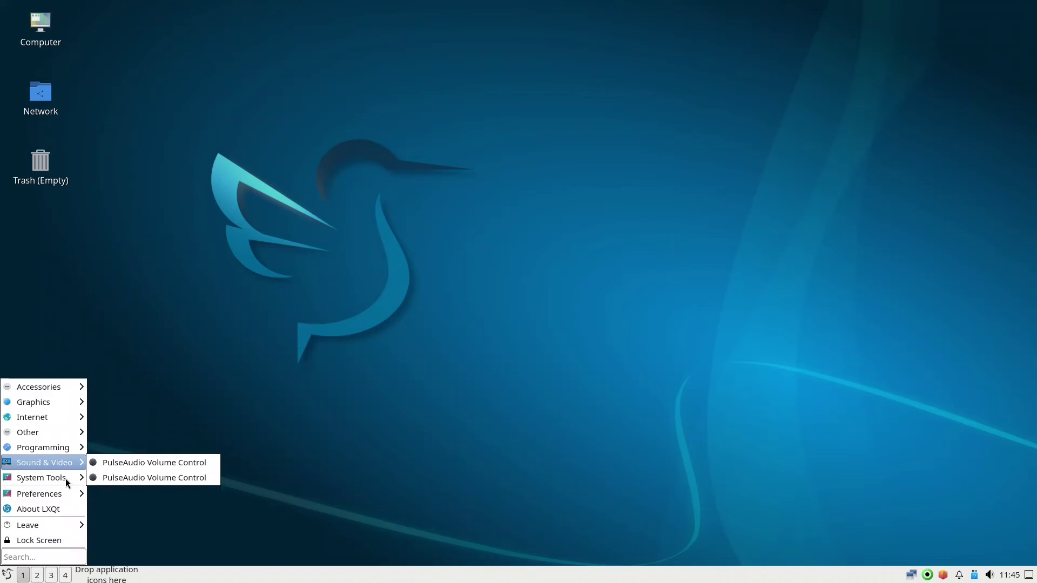
{"action": "mouse_move", "coordinate": [66, 481]}
{"action": "mouse_move", "coordinate": [57, 498]}
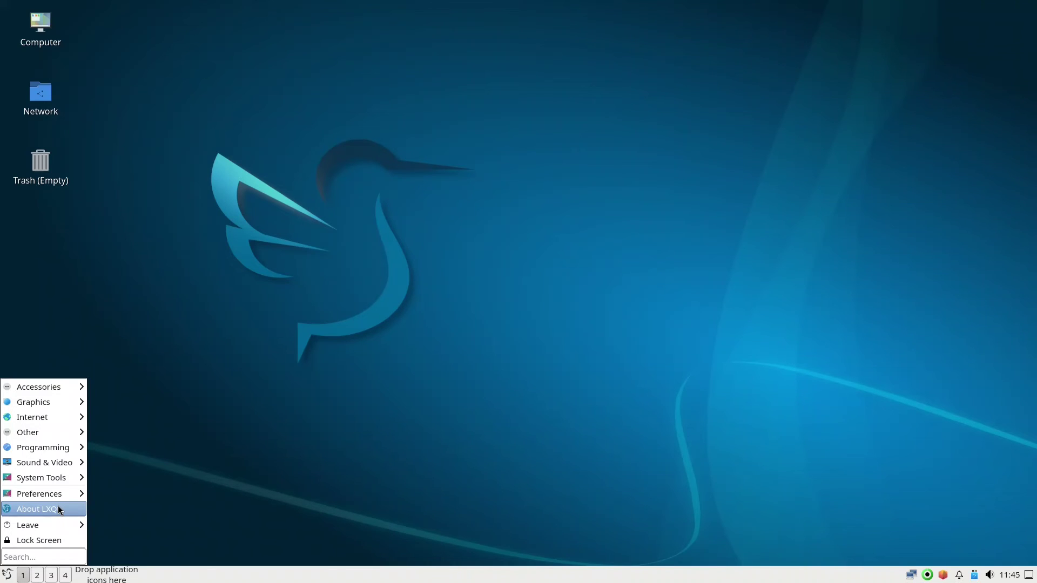
Open Desktop Preferences from the desktop context menu at its Background settings
{"action": "left_click", "coordinate": [208, 286]}
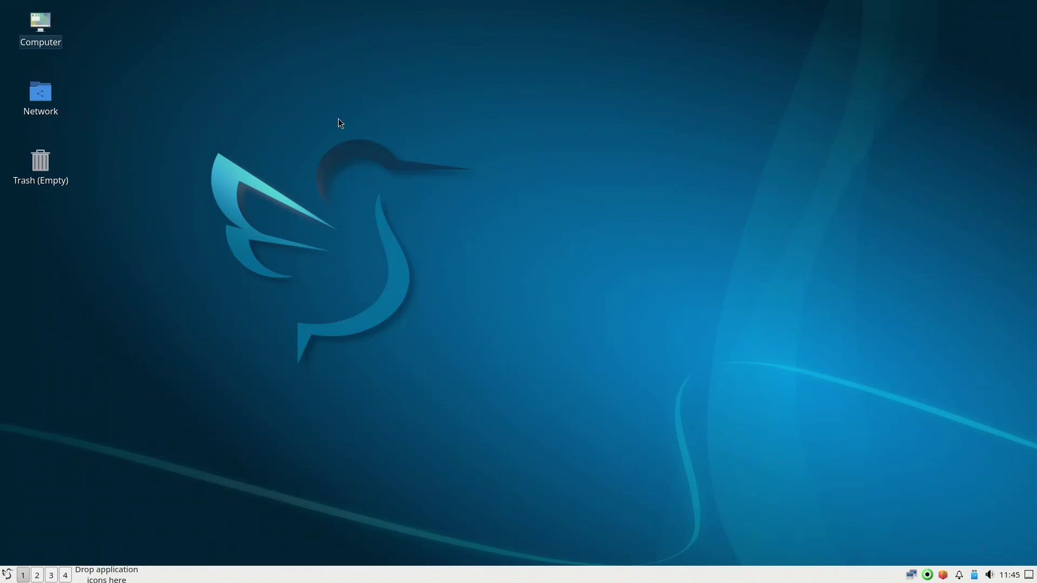
{"action": "right_click", "coordinate": [357, 98]}
{"action": "left_click", "coordinate": [394, 254]}
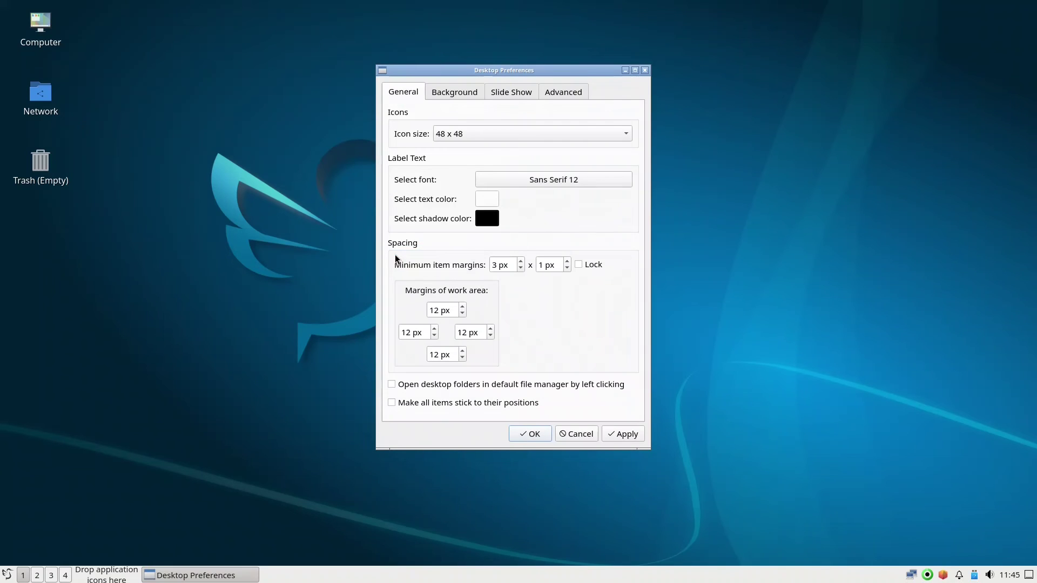
{"action": "left_click", "coordinate": [462, 93]}
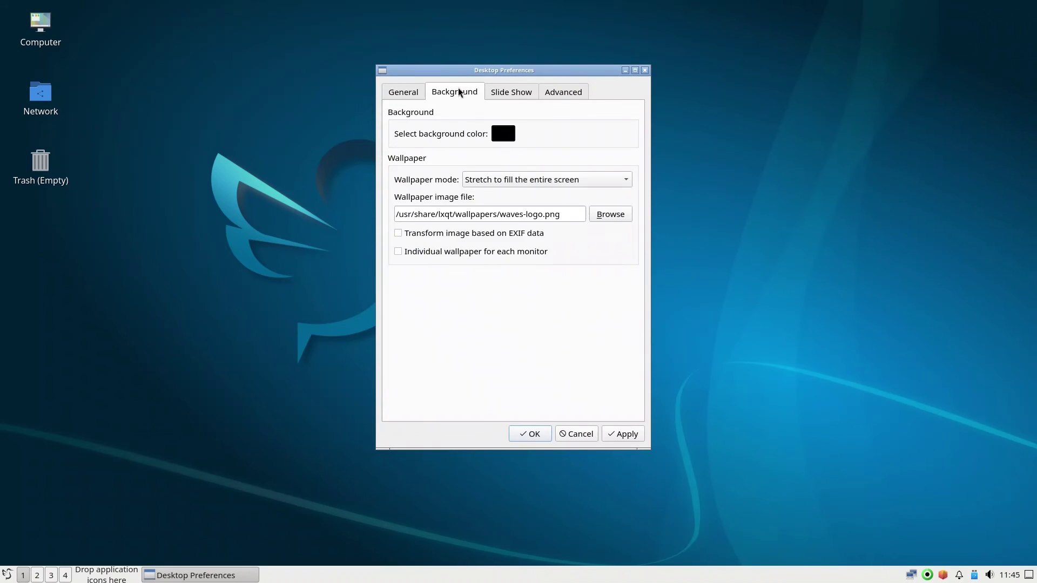
Choose this-is-not-windows.jpg as the wallpaper, apply it and close the preferences
{"action": "left_click", "coordinate": [601, 213]}
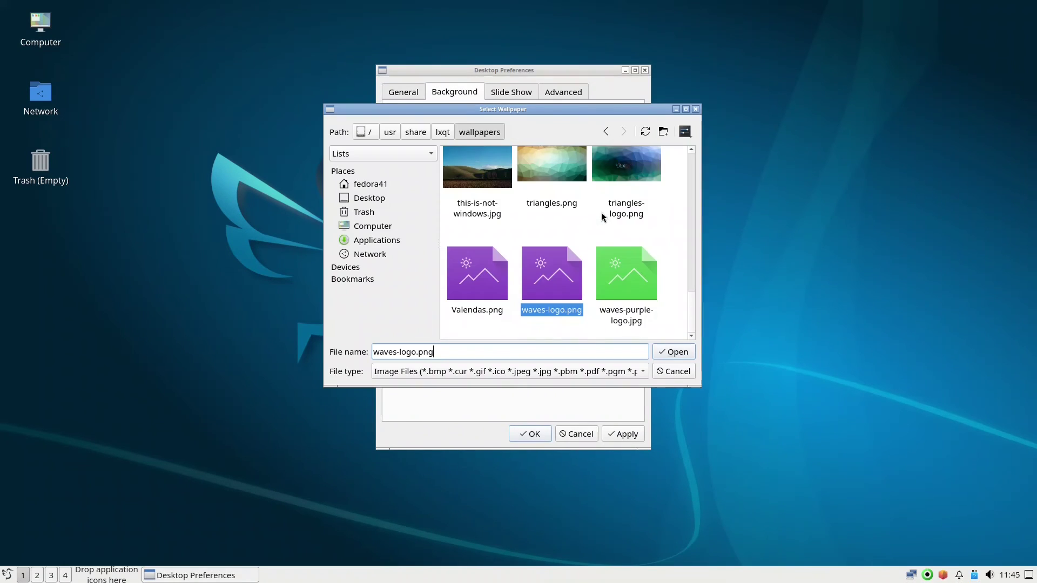
{"action": "scroll", "coordinate": [617, 241], "scroll_direction": "up", "scroll_amount": 15}
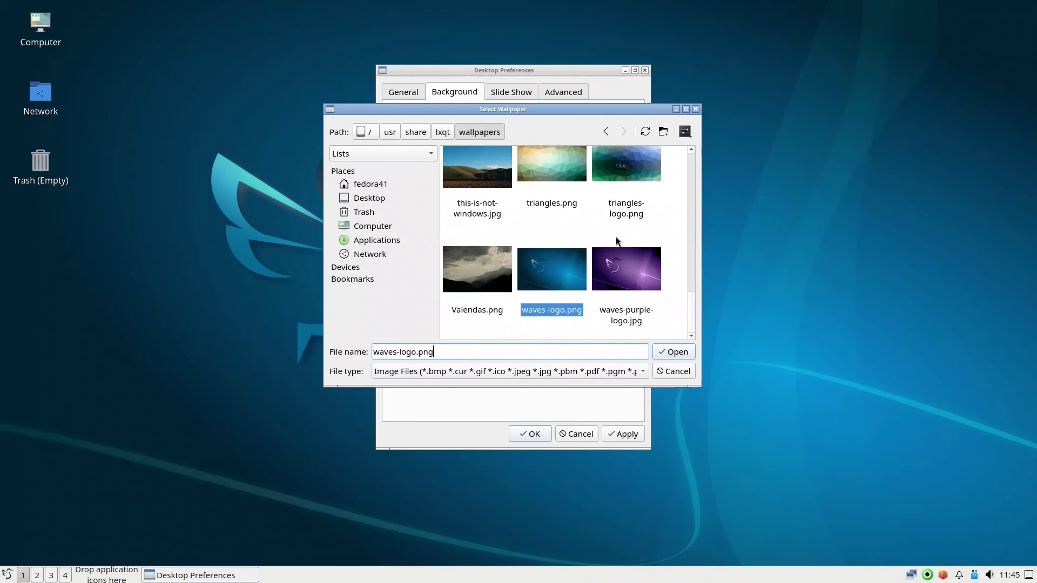
{"action": "scroll", "coordinate": [618, 241], "scroll_direction": "up", "scroll_amount": 5}
{"action": "scroll", "coordinate": [617, 242], "scroll_direction": "up", "scroll_amount": 5}
{"action": "scroll", "coordinate": [617, 241], "scroll_direction": "down", "scroll_amount": 10}
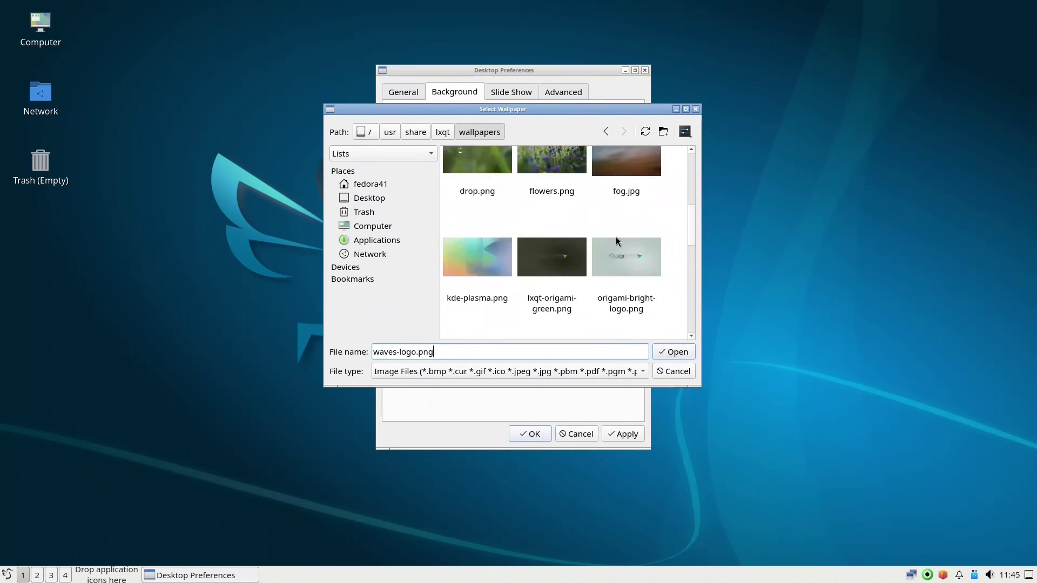
{"action": "scroll", "coordinate": [618, 242], "scroll_direction": "up", "scroll_amount": 3}
{"action": "scroll", "coordinate": [617, 241], "scroll_direction": "down", "scroll_amount": 2}
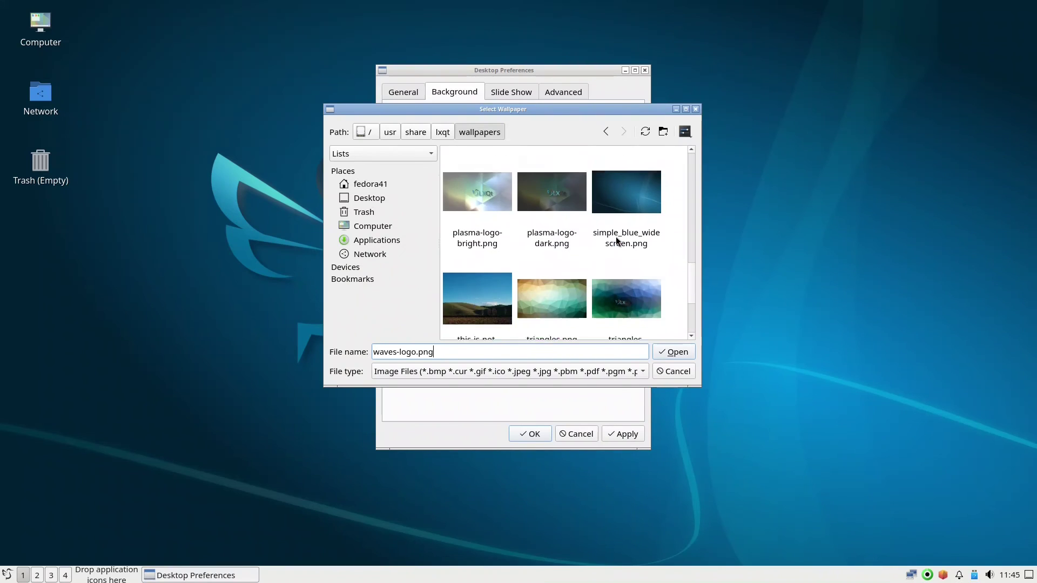
{"action": "left_click", "coordinate": [473, 284]}
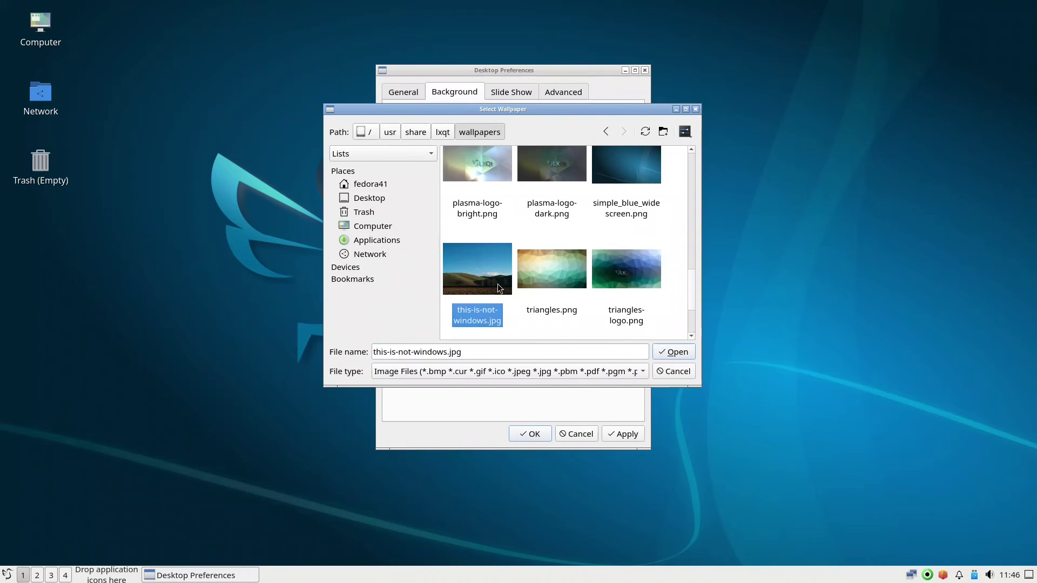
{"action": "left_click", "coordinate": [673, 352]}
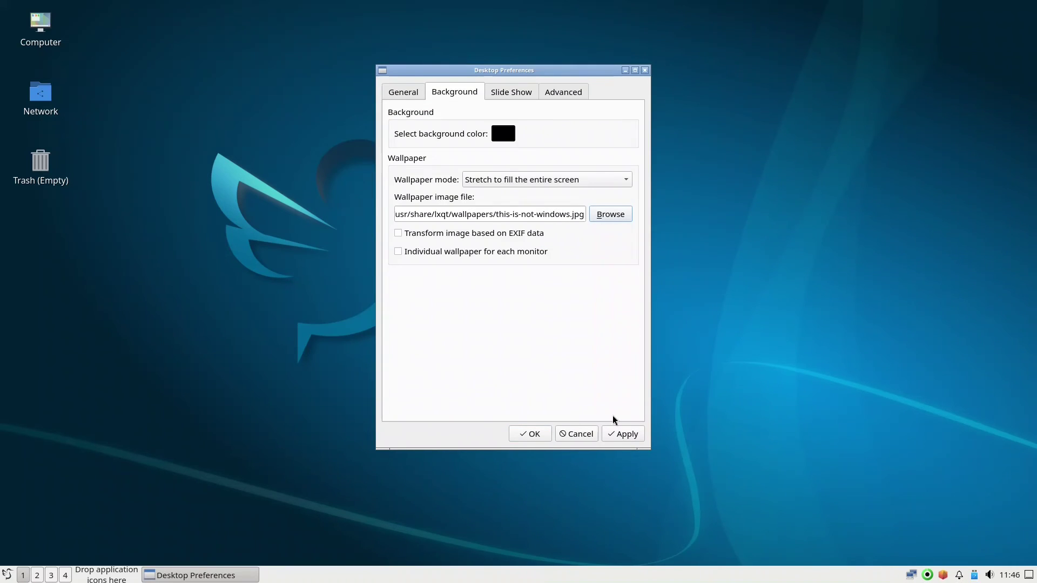
{"action": "left_click", "coordinate": [622, 435]}
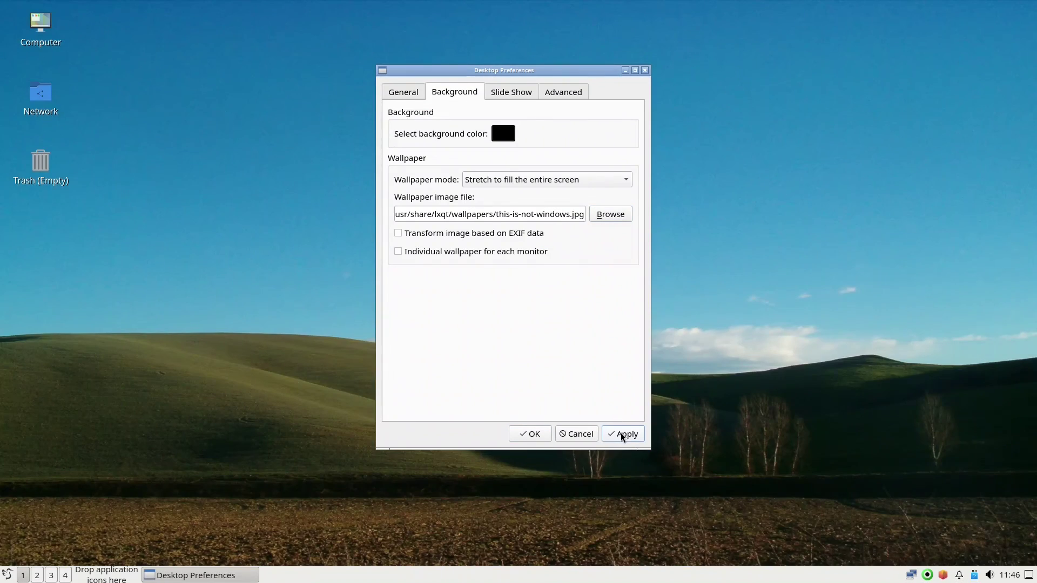
{"action": "left_click", "coordinate": [533, 436]}
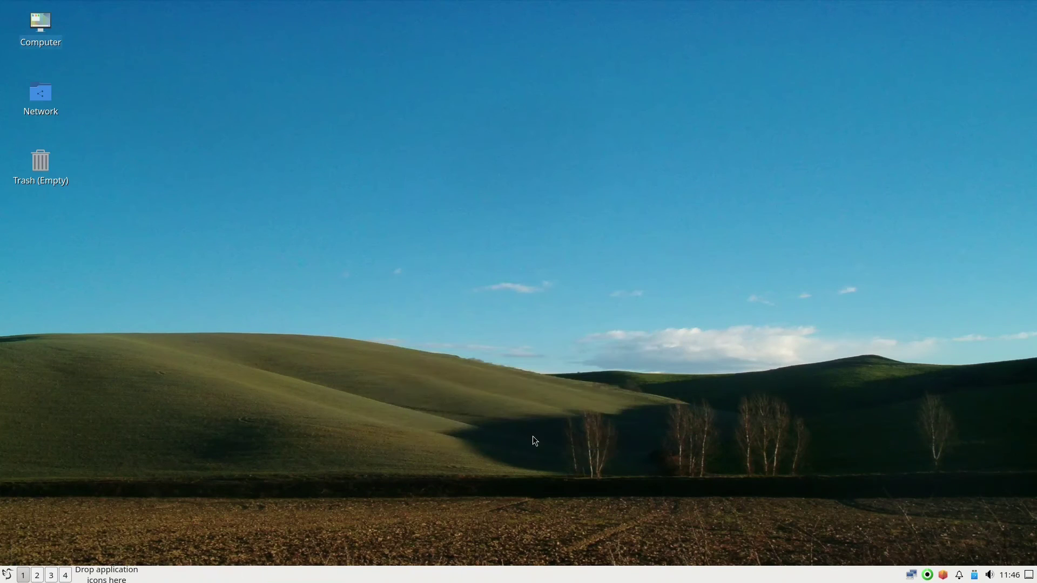
Open a terminal on the Desktop folder and run df to list filesystem disk usage
{"action": "right_click", "coordinate": [273, 237]}
{"action": "left_click", "coordinate": [24, 517]}
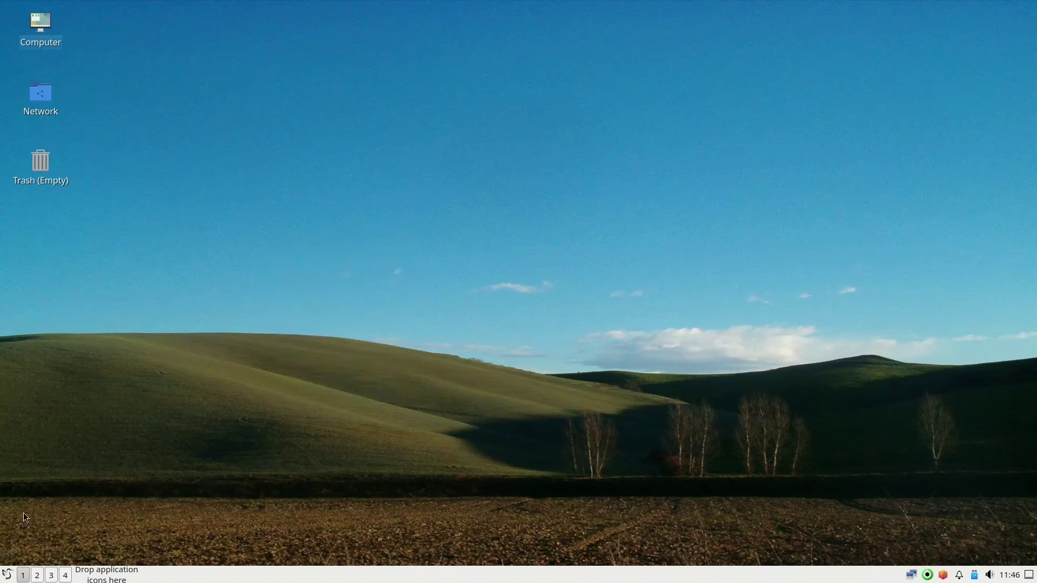
{"action": "left_click", "coordinate": [8, 573]}
{"action": "left_click", "coordinate": [8, 573]}
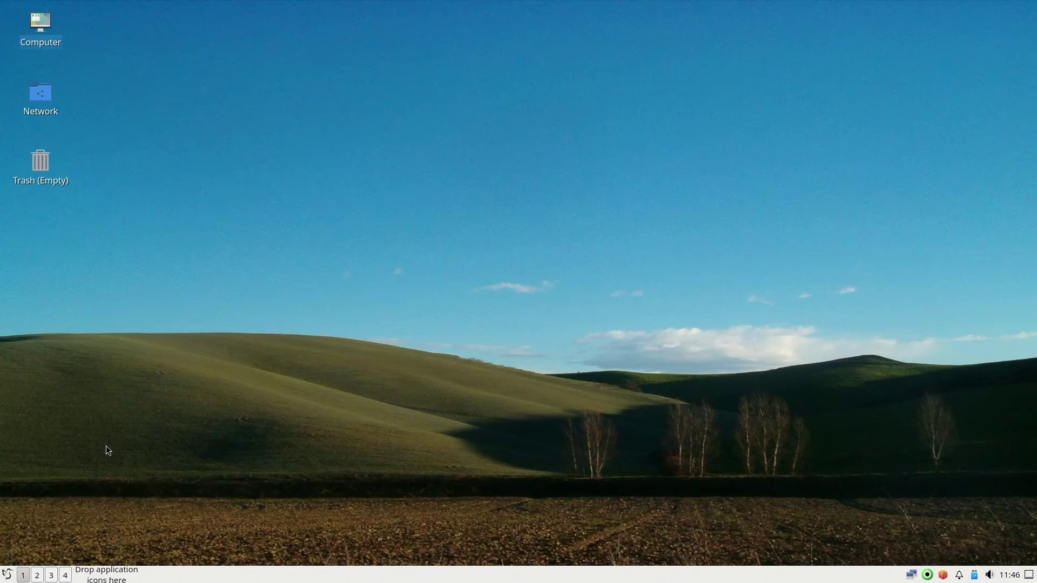
{"action": "right_click", "coordinate": [367, 144]}
{"action": "key", "text": "Escape"}
{"action": "type", "text": "df"}
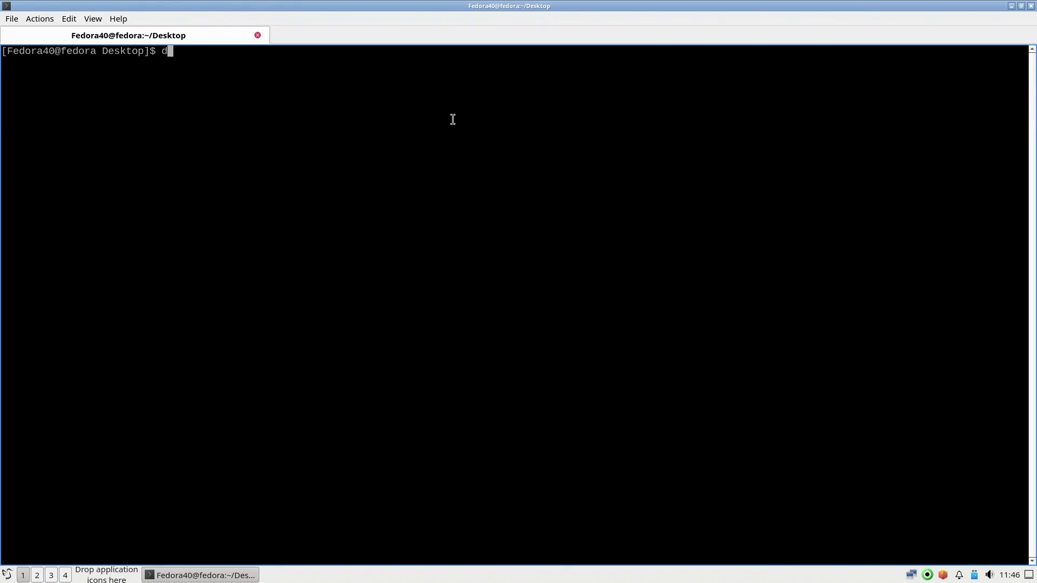
{"action": "key", "text": "Return"}
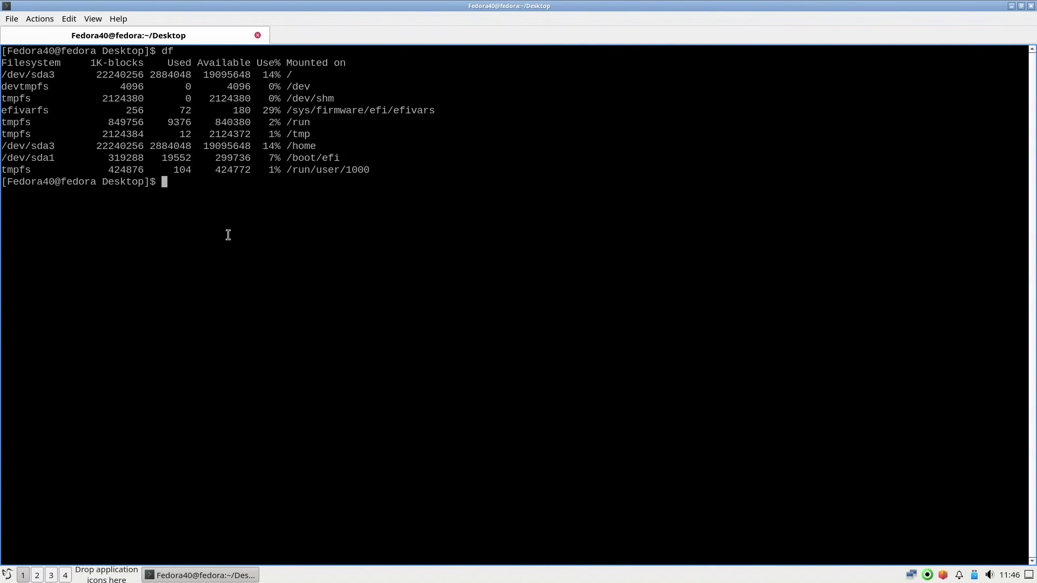
Try htop, then run top to view live processes and memory
{"action": "type", "text": "htop"}
{"action": "key", "text": "Return"}
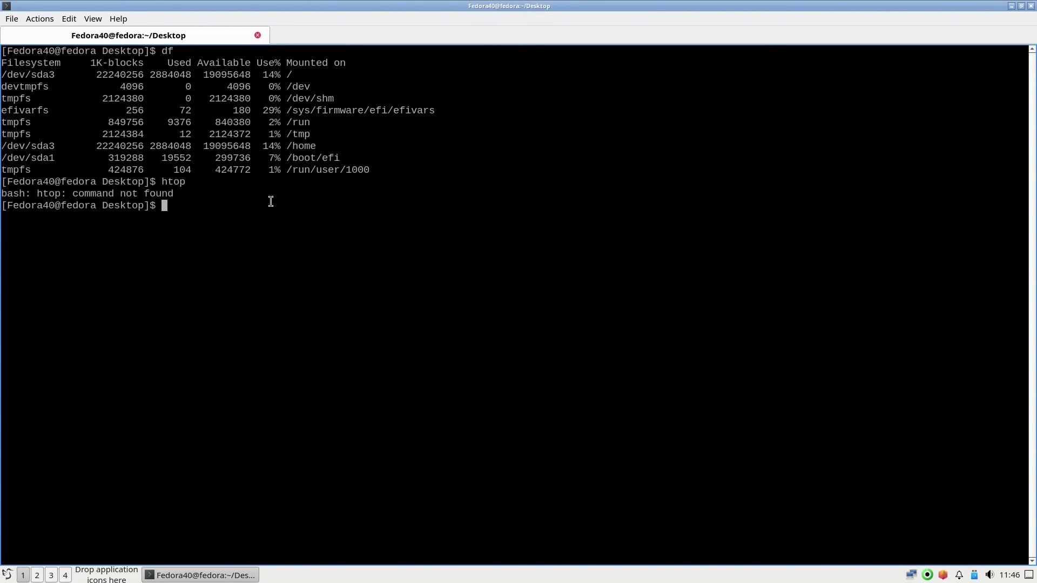
{"action": "type", "text": "top"}
{"action": "key", "text": "Return"}
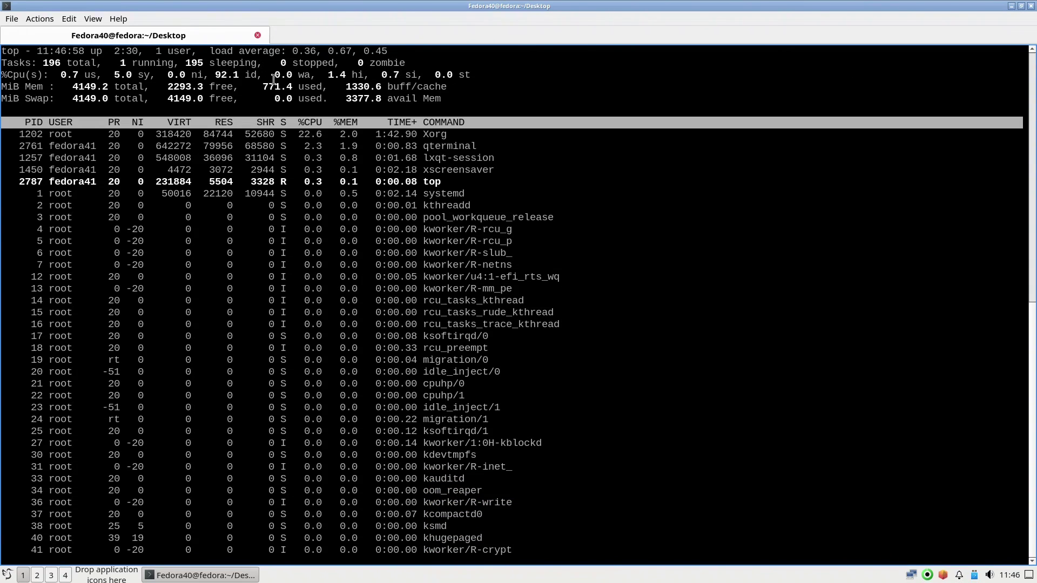
Highlight the 771.4 used-memory value, then close QTerminal and confirm the exit prompt
{"action": "left_click_drag", "start_coordinate": [262, 87], "coordinate": [281, 87]}
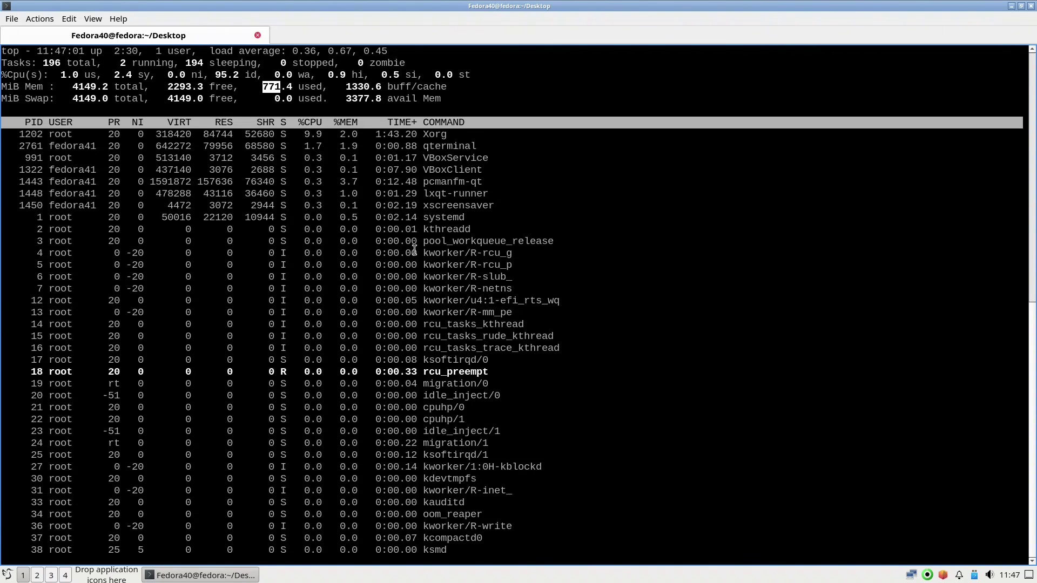
{"action": "left_click", "coordinate": [1031, 7]}
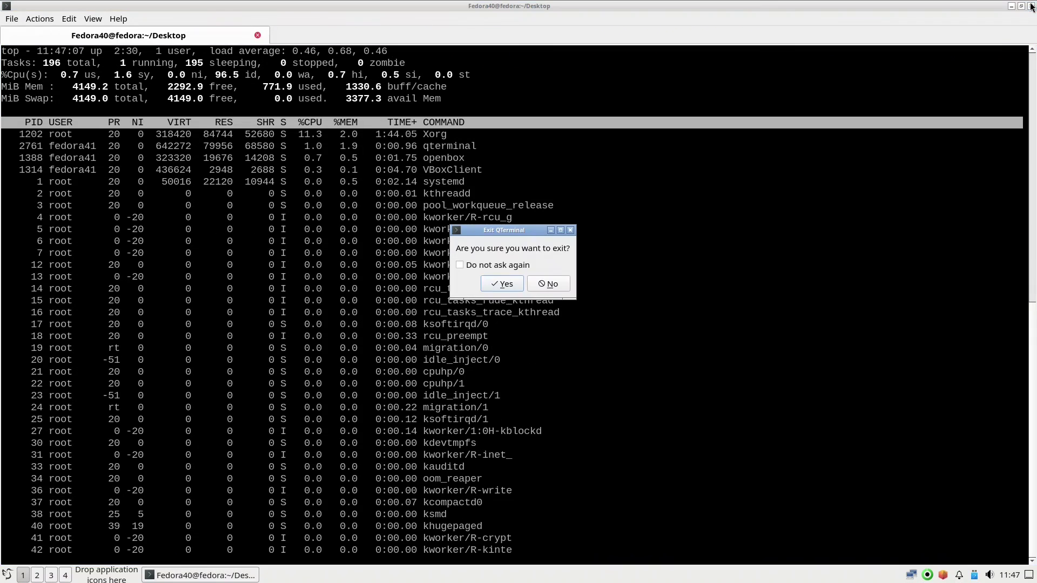
{"action": "left_click", "coordinate": [511, 287]}
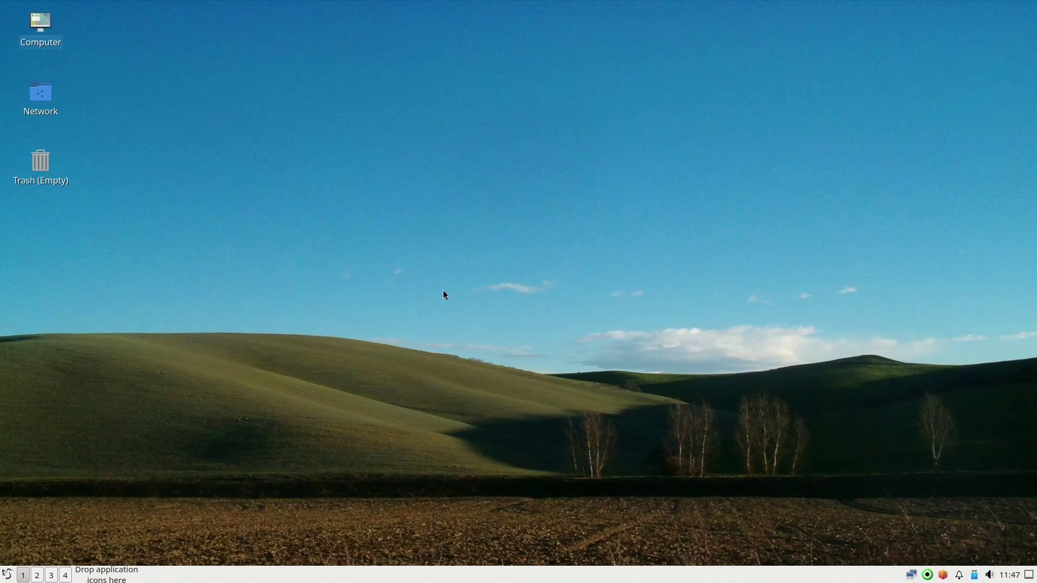